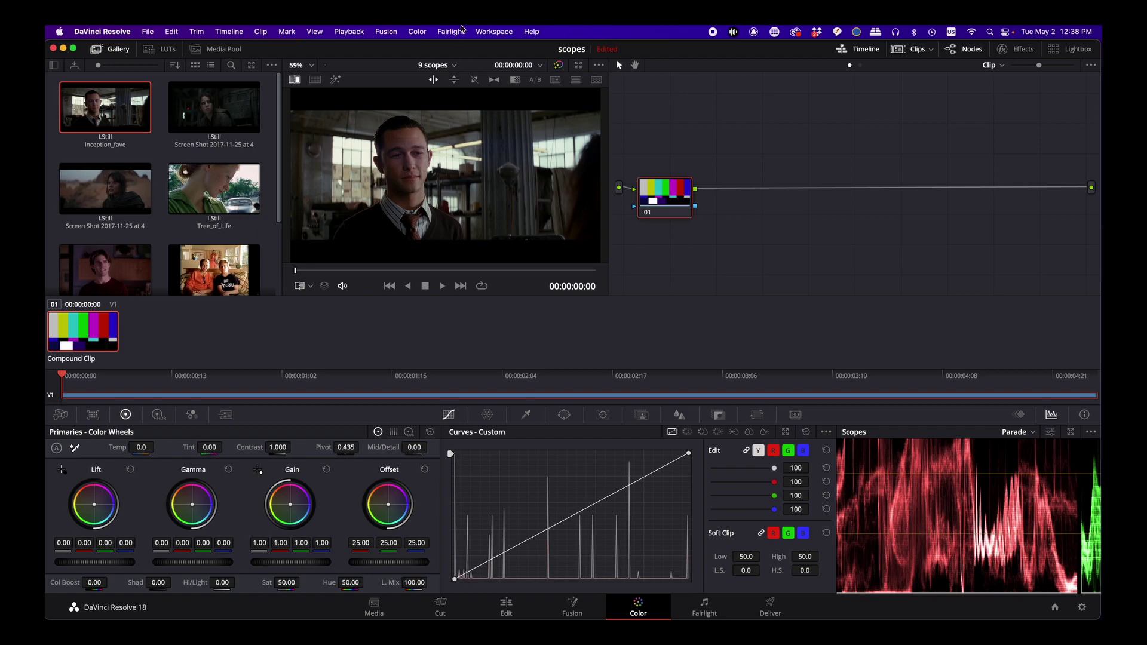
Step: Reset the UI layout, narrow the gallery to two still columns and the viewer, and show the scopes
{"action": "left_click", "coordinate": [496, 33]}
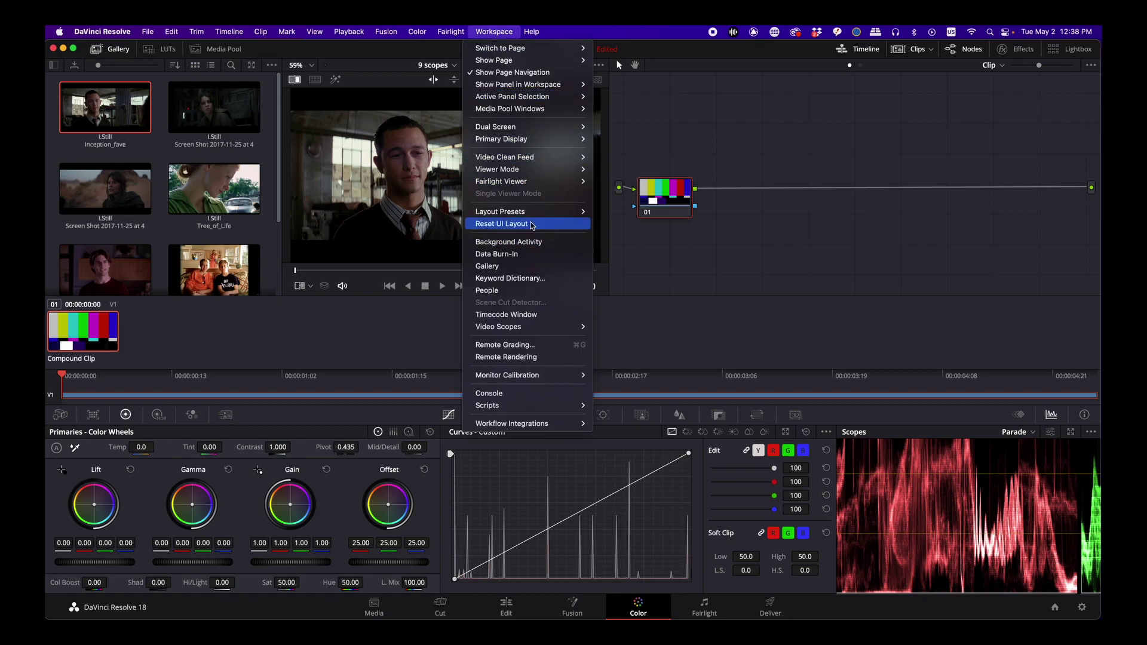
{"action": "left_click", "coordinate": [531, 225]}
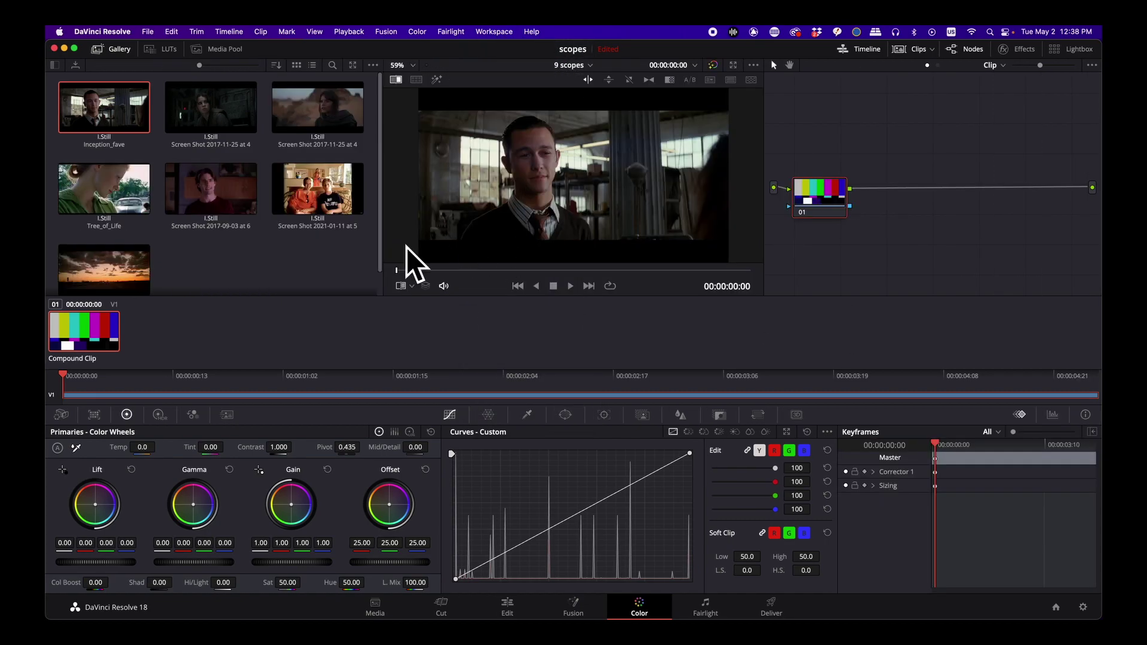
{"action": "left_click_drag", "start_coordinate": [381, 257], "coordinate": [216, 254]}
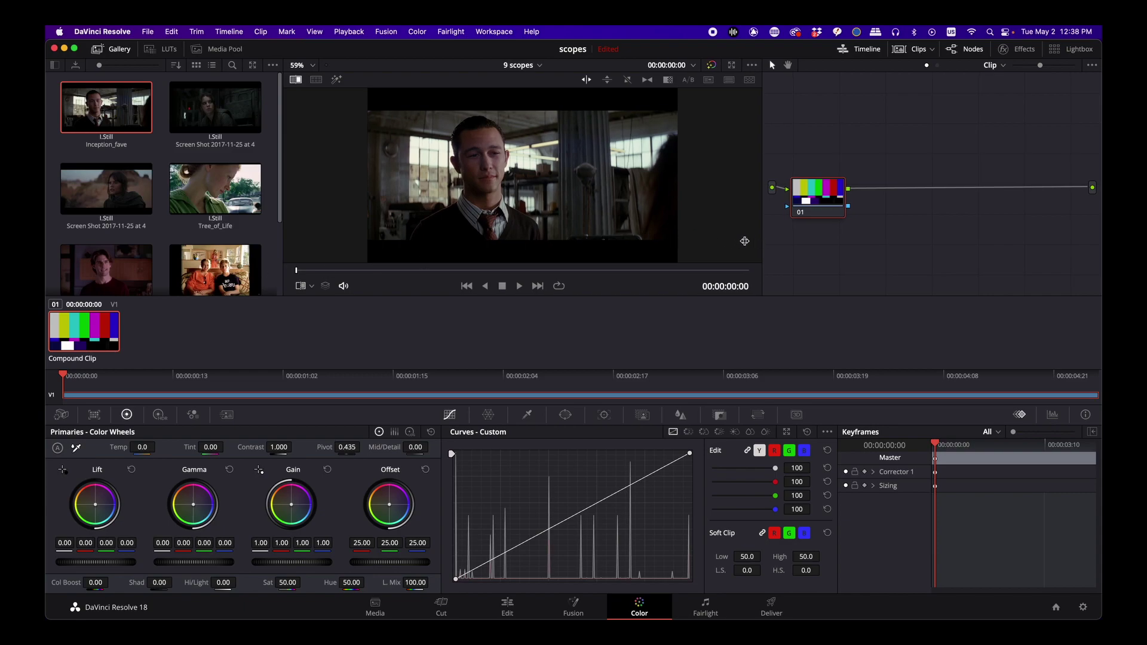
{"action": "left_click_drag", "start_coordinate": [764, 241], "coordinate": [519, 243]}
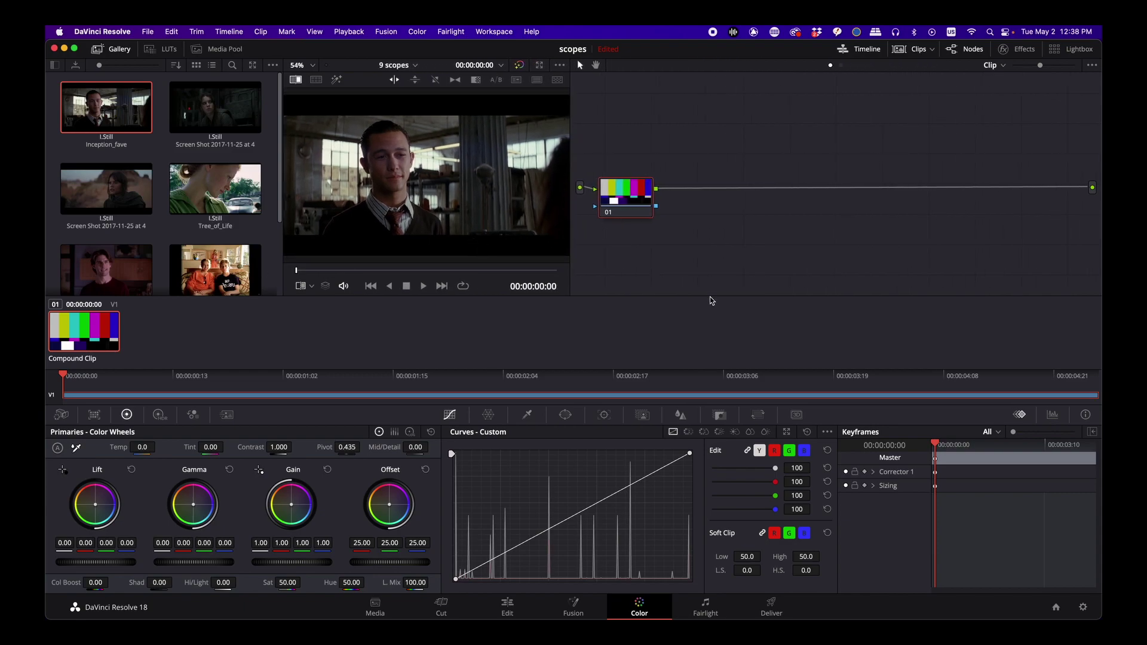
{"action": "left_click", "coordinate": [1052, 415]}
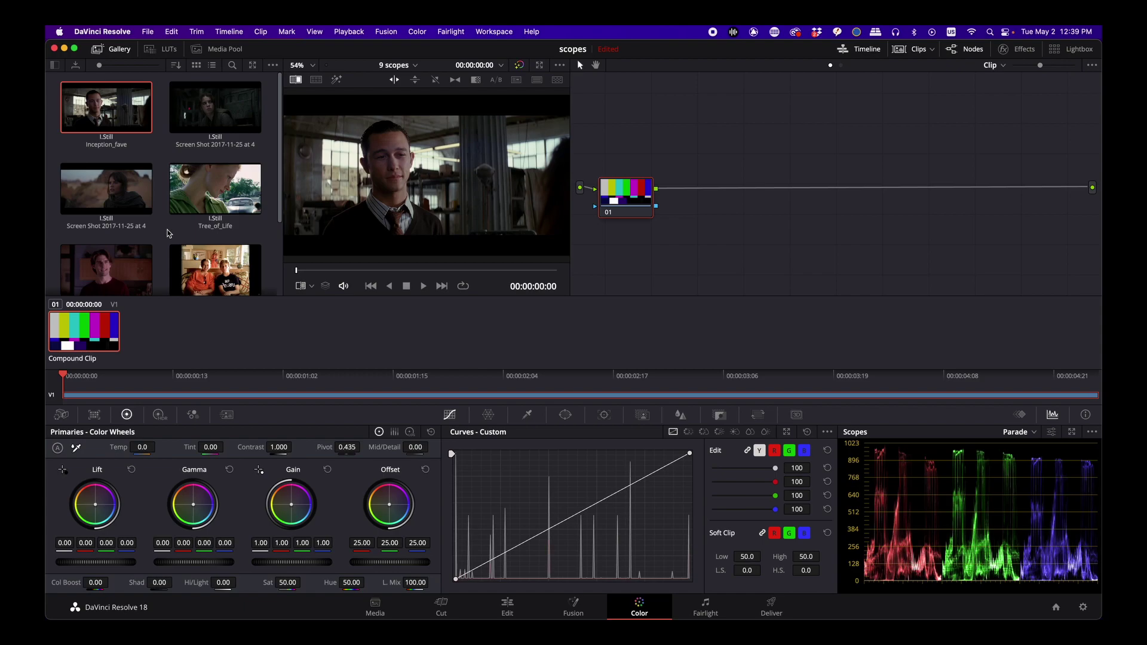
Step: Step through the gallery stills to the sunset still, zooming its parade in and back out
{"action": "key", "text": "Right"}
{"action": "key", "text": "Right"}
{"action": "key", "text": "Right"}
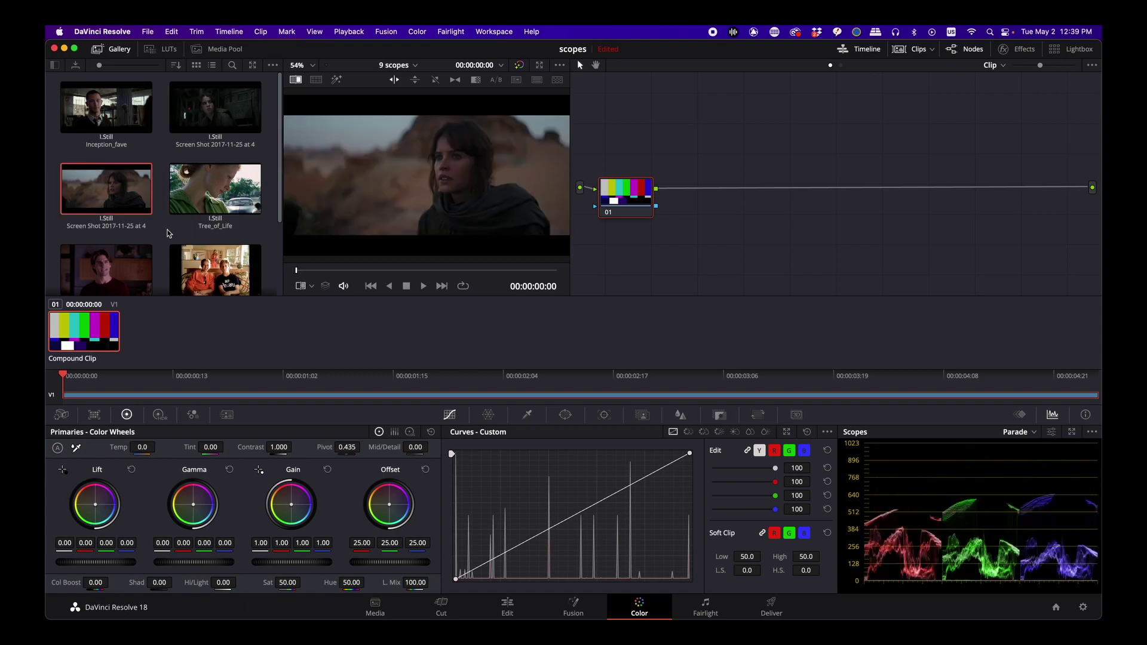
{"action": "key", "text": "Right"}
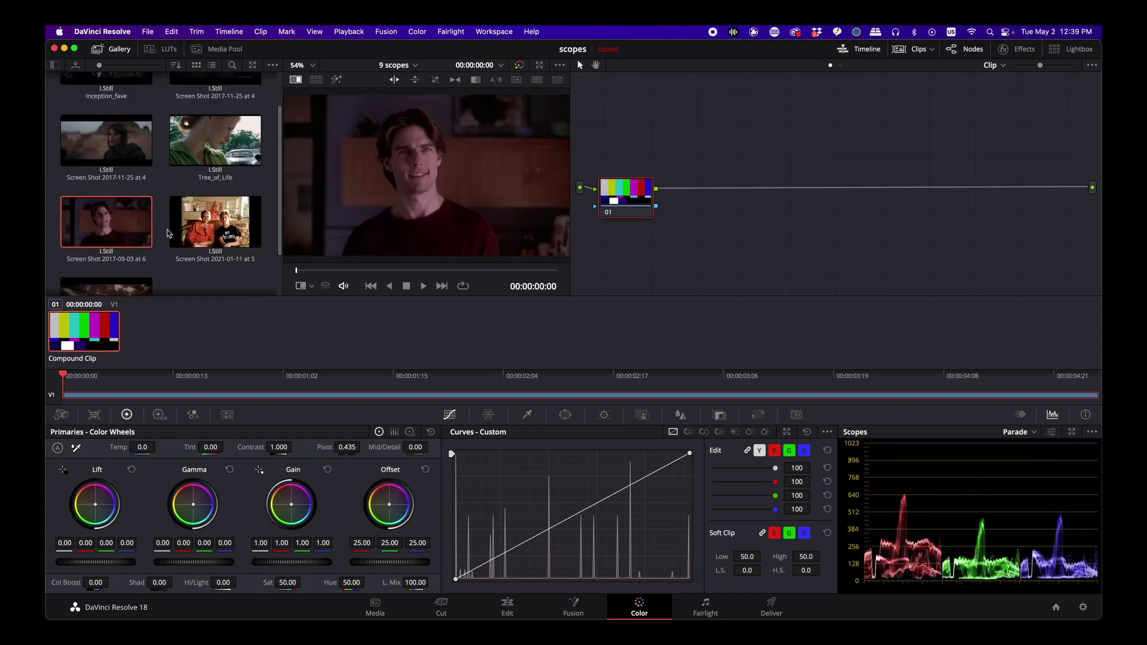
{"action": "left_click", "coordinate": [201, 244]}
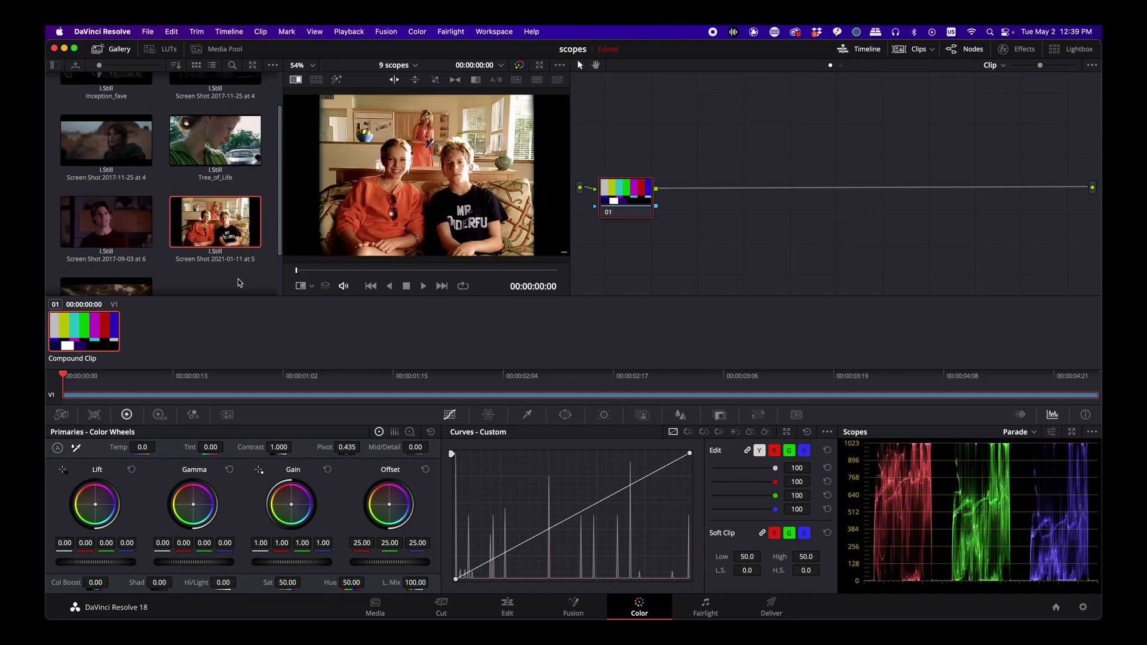
{"action": "key", "text": "Right"}
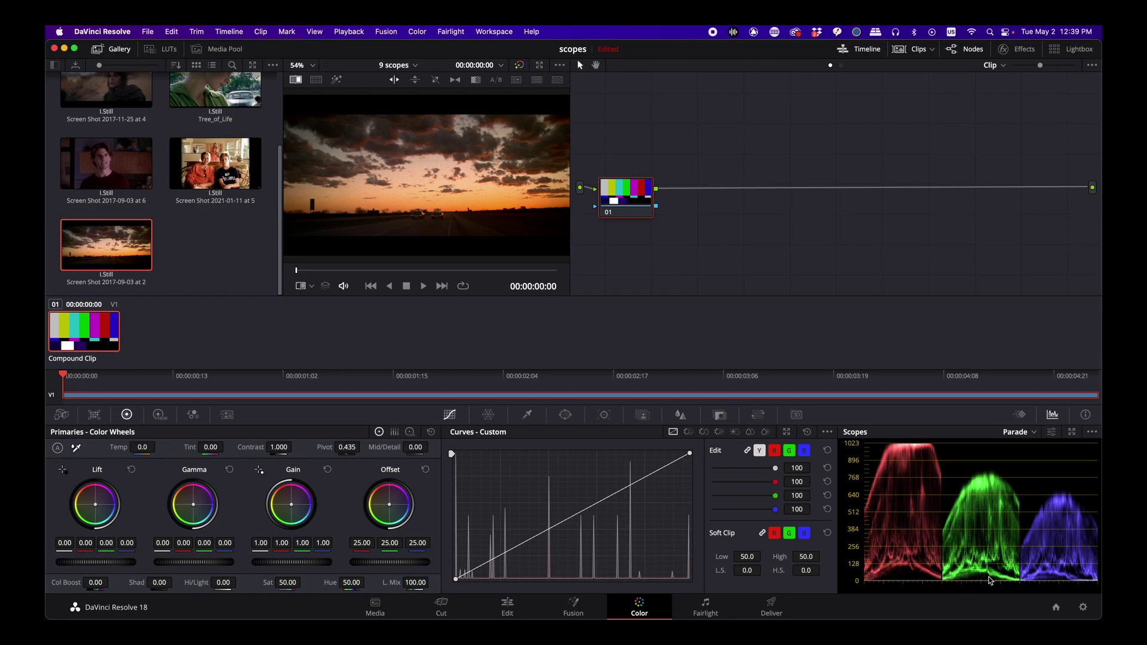
{"action": "scroll", "coordinate": [988, 583], "scroll_direction": "up", "scroll_amount": 3}
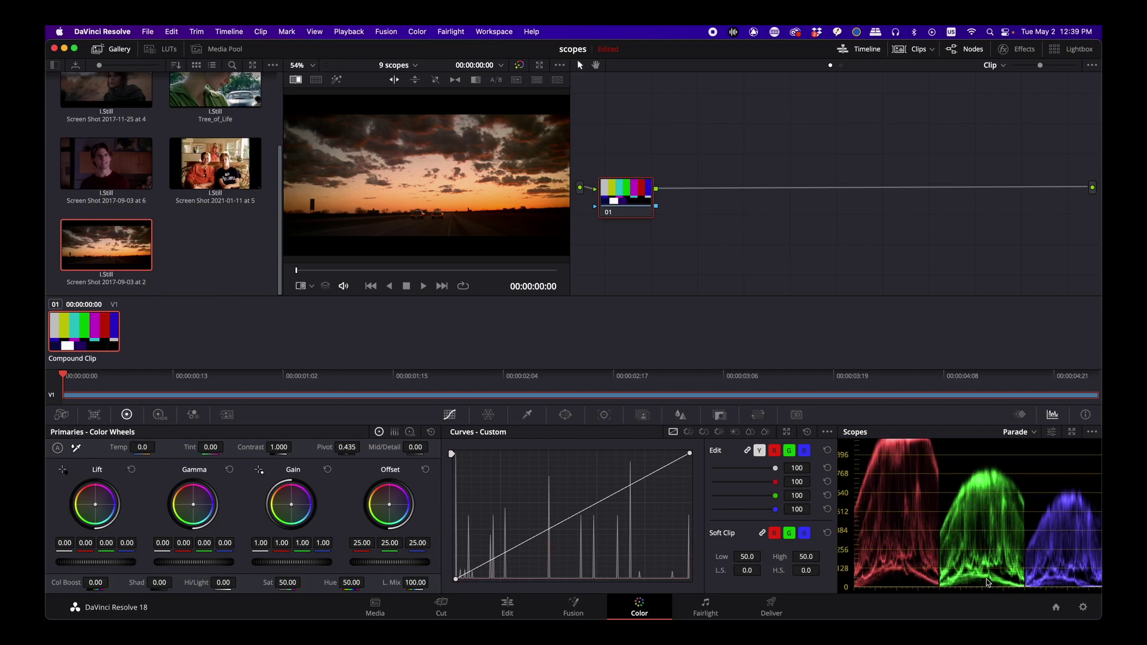
{"action": "scroll", "coordinate": [974, 580], "scroll_direction": "up", "scroll_amount": 3}
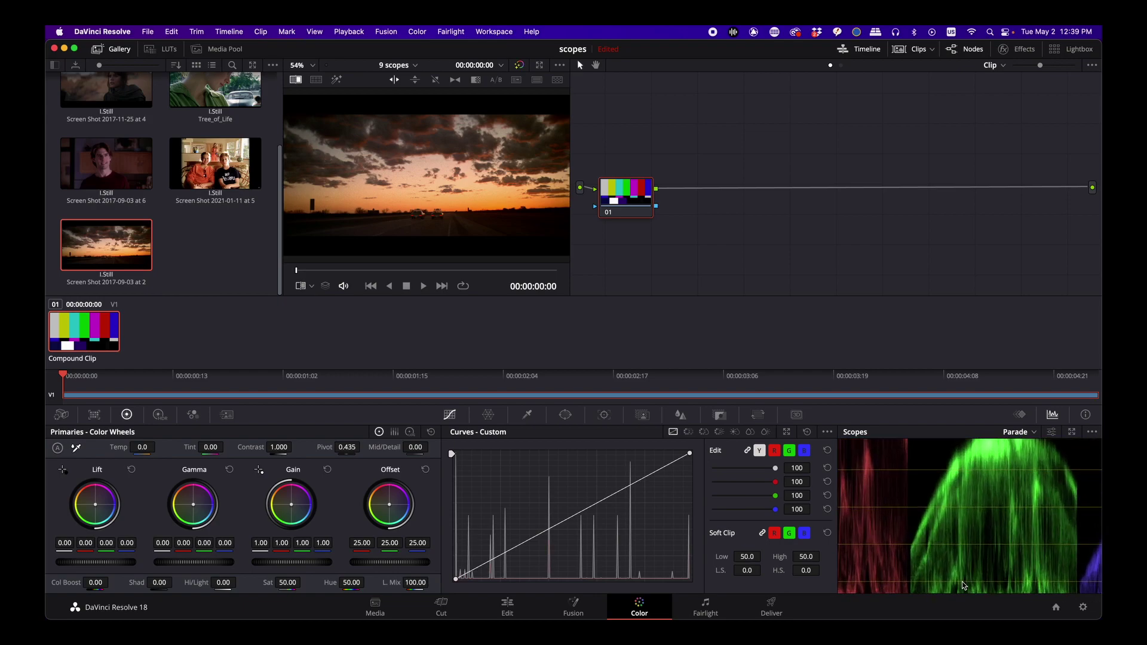
{"action": "scroll", "coordinate": [964, 584], "scroll_direction": "down", "scroll_amount": 5}
{"action": "scroll", "coordinate": [963, 579], "scroll_direction": "down", "scroll_amount": 2}
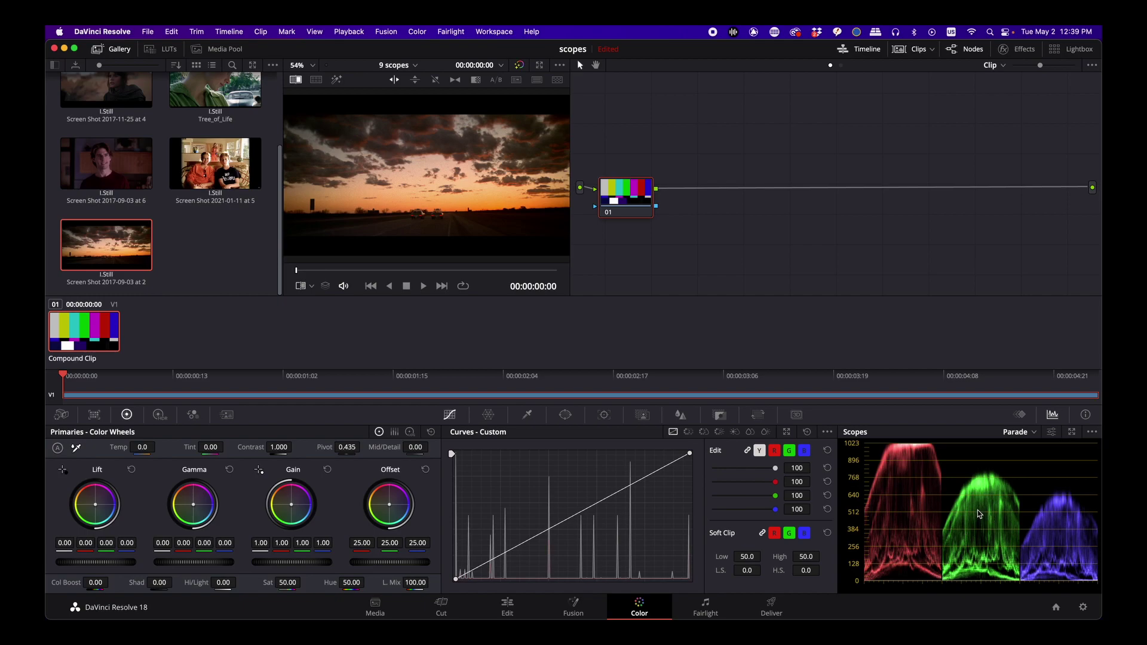
Step: Float the scopes into a separate window, moved toward the top left and enlarged
{"action": "left_click", "coordinate": [1072, 431]}
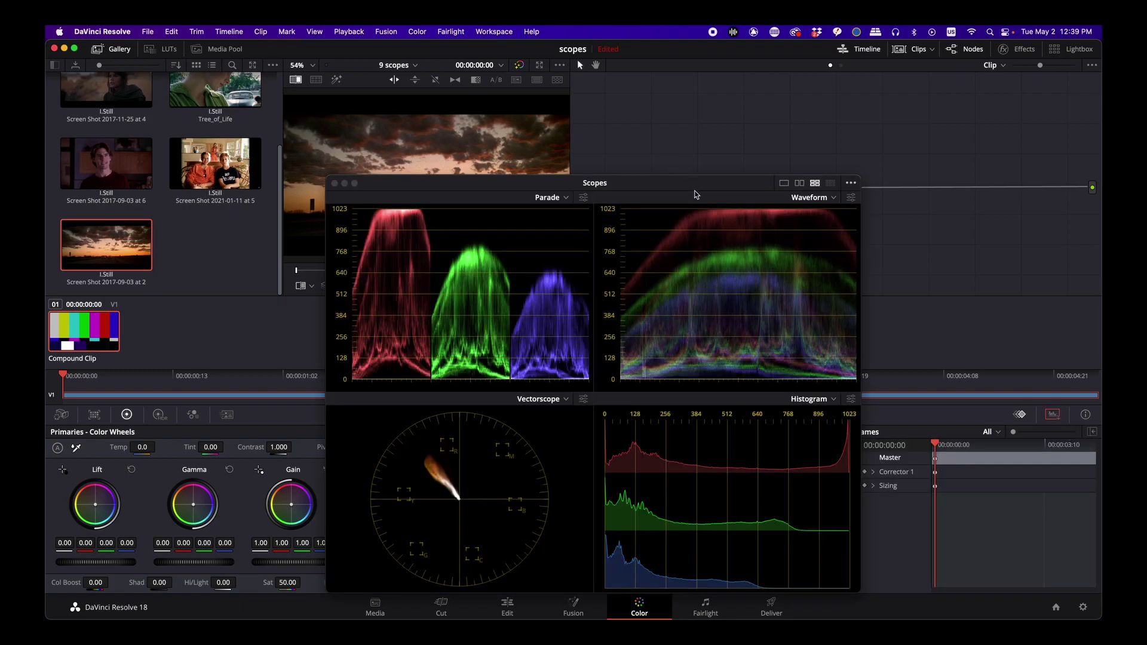
{"action": "left_click_drag", "start_coordinate": [682, 182], "coordinate": [608, 97]}
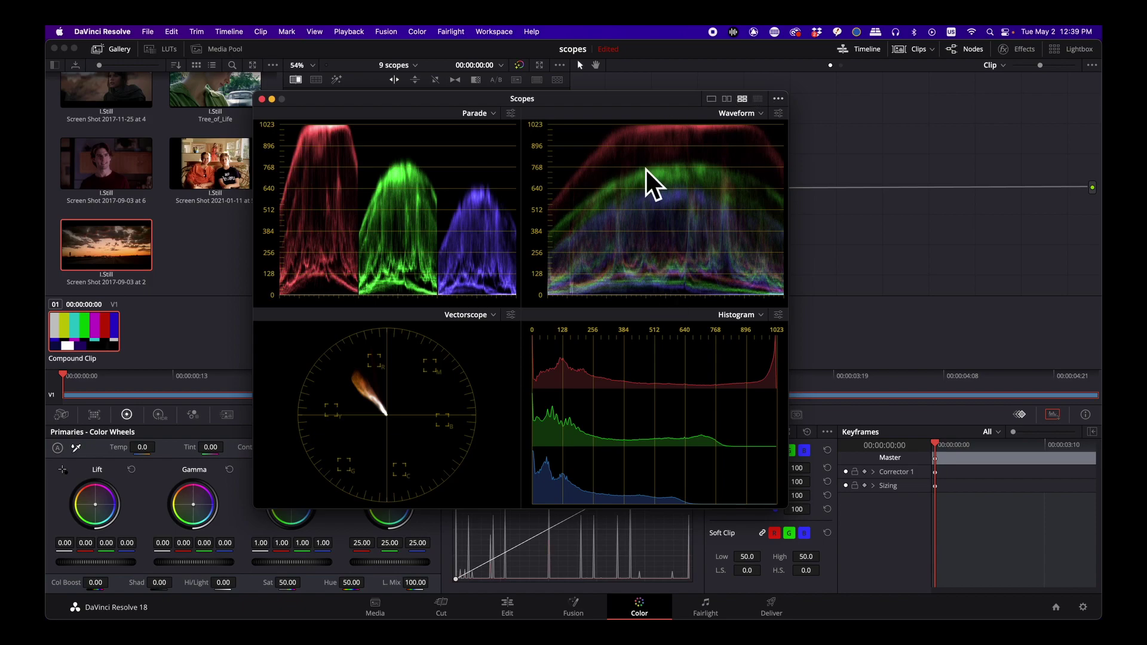
{"action": "left_click_drag", "start_coordinate": [565, 98], "coordinate": [487, 47]}
{"action": "left_click_drag", "start_coordinate": [711, 454], "coordinate": [855, 545]}
Step: Switch the Scopes window to a 3x3 grid, shrink it slightly and move it lower right
{"action": "left_click", "coordinate": [829, 48]}
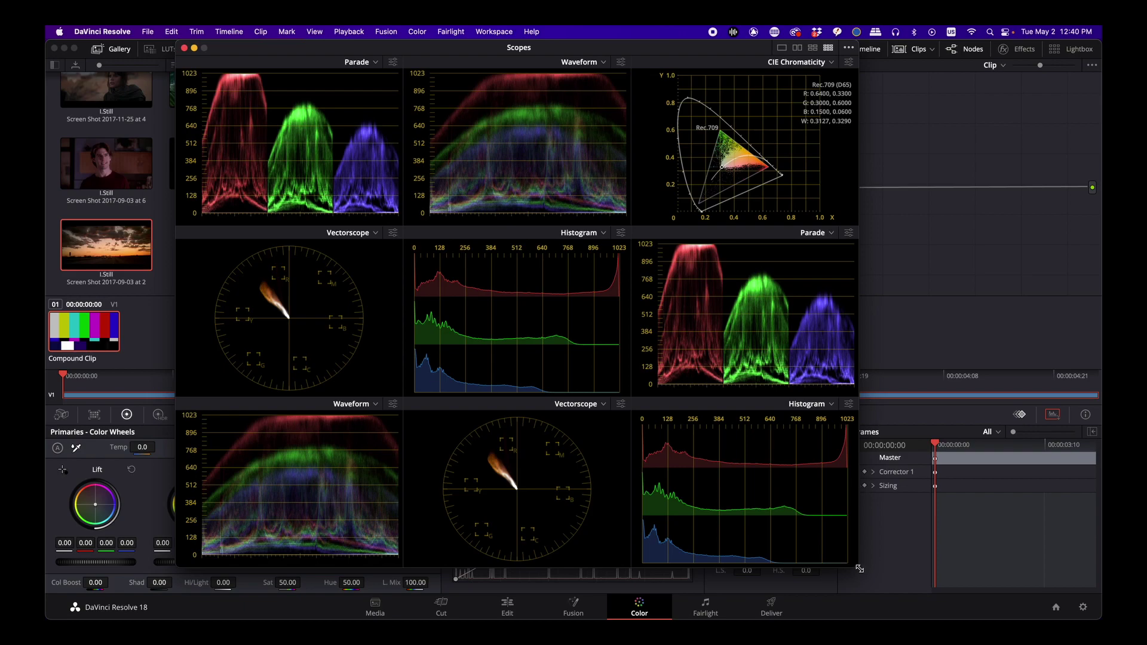
{"action": "left_click_drag", "start_coordinate": [860, 569], "coordinate": [698, 426]}
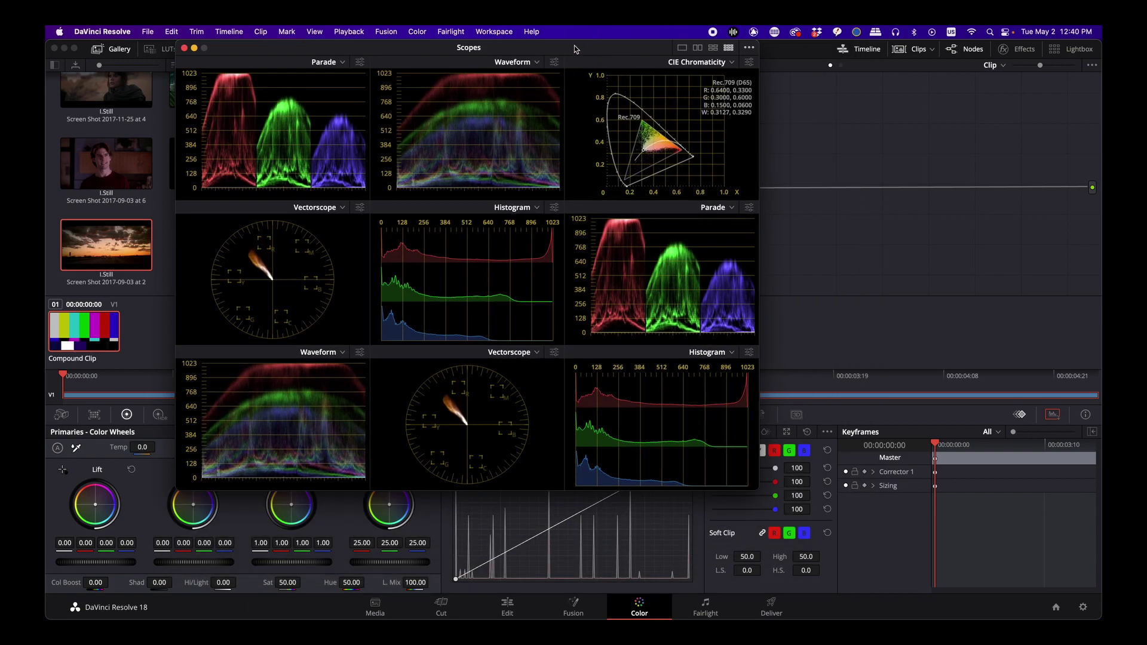
{"action": "left_click_drag", "start_coordinate": [581, 52], "coordinate": [919, 181]}
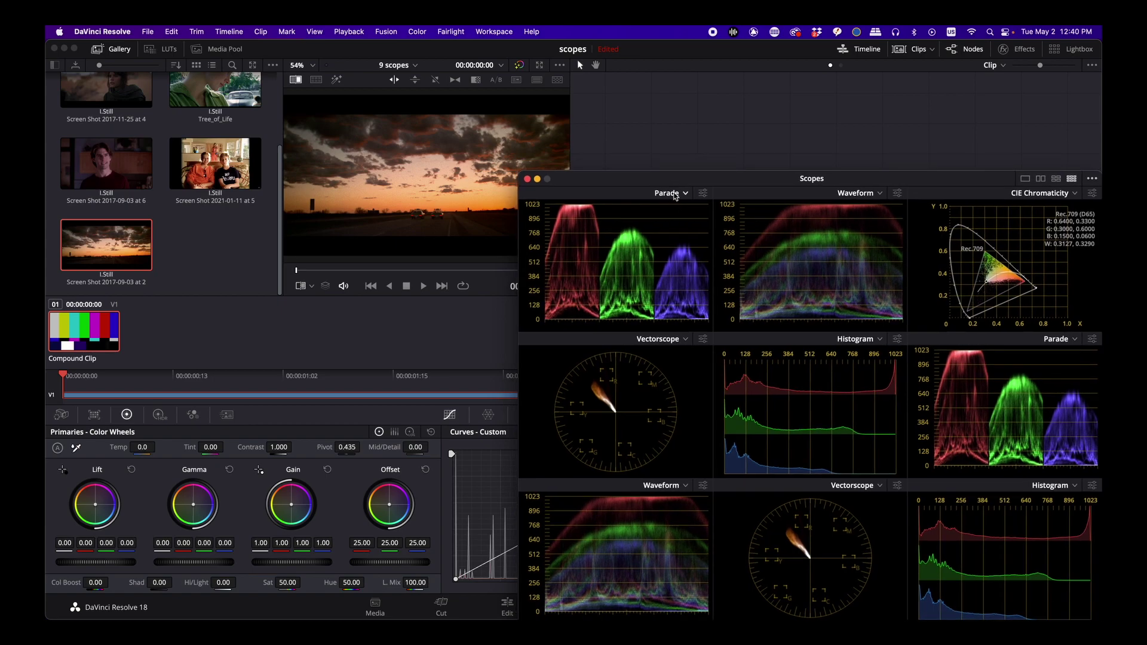
Step: Switch the top-middle Waveform, CIE Chromaticity and centre Histogram scopes to Parade
{"action": "left_click", "coordinate": [864, 197]}
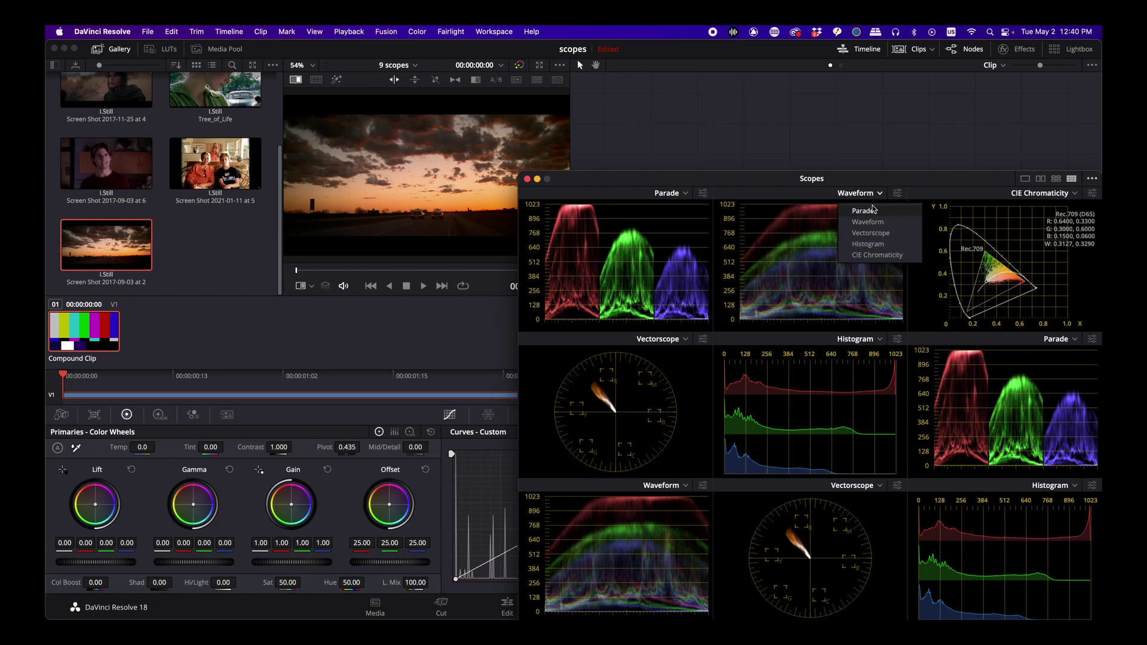
{"action": "left_click", "coordinate": [873, 212]}
{"action": "left_click", "coordinate": [1040, 195]}
{"action": "left_click", "coordinate": [1034, 212]}
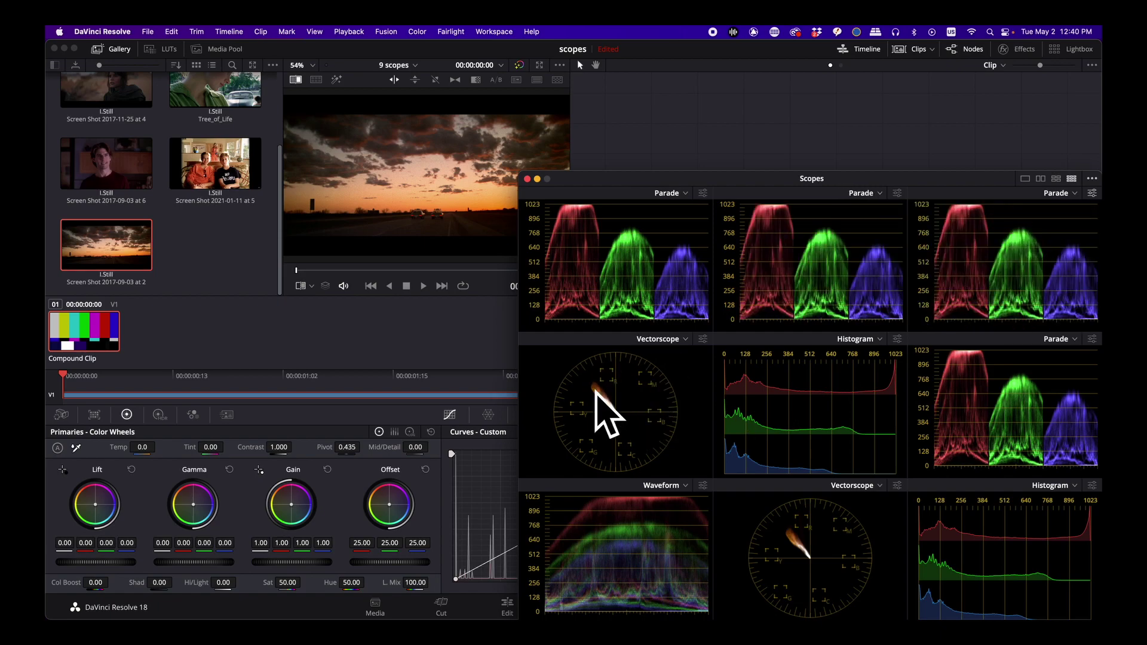
{"action": "left_click", "coordinate": [871, 340]}
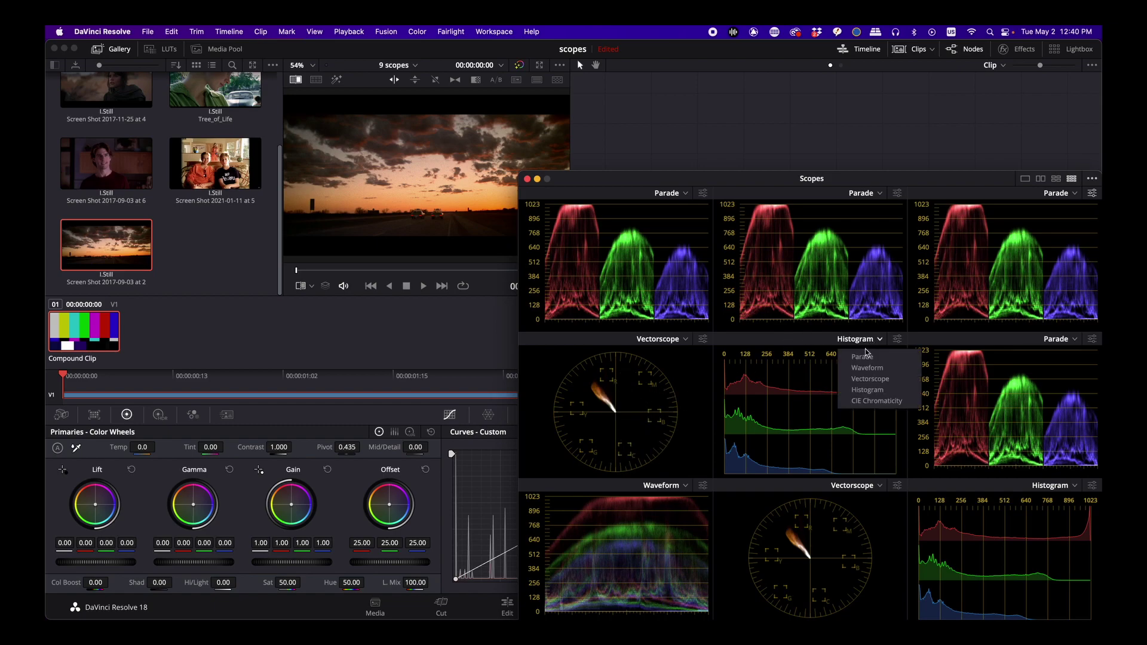
{"action": "left_click", "coordinate": [870, 358]}
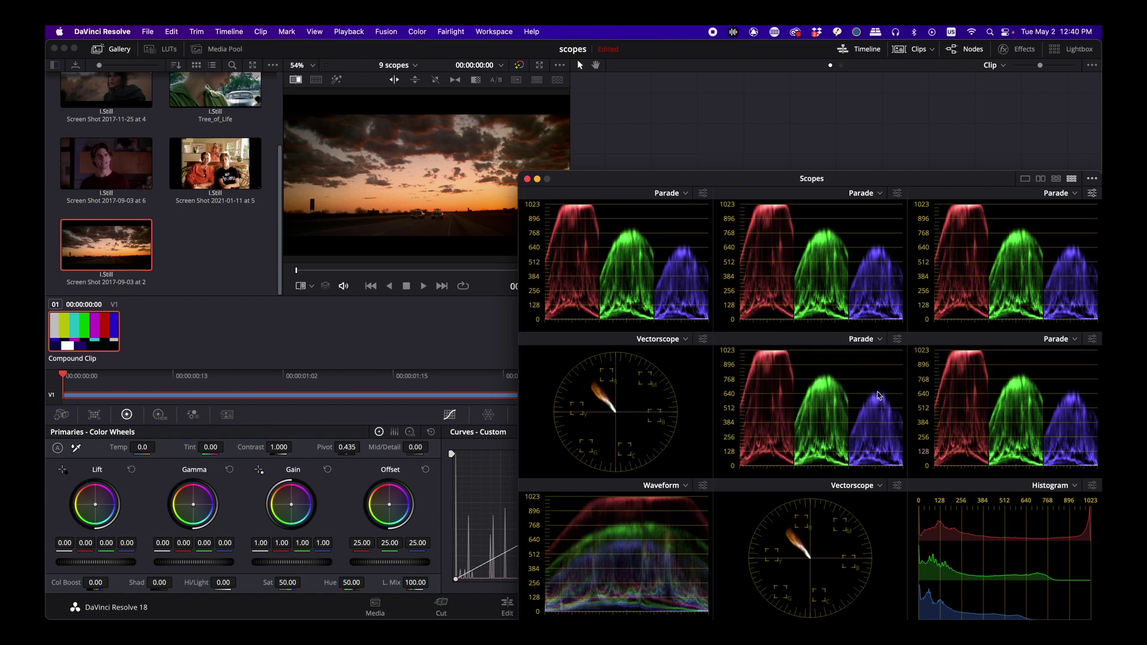
Step: Change the middle-right Parade, bottom-left Waveform and bottom-right Histogram to Vectorscopes
{"action": "left_click", "coordinate": [1033, 346]}
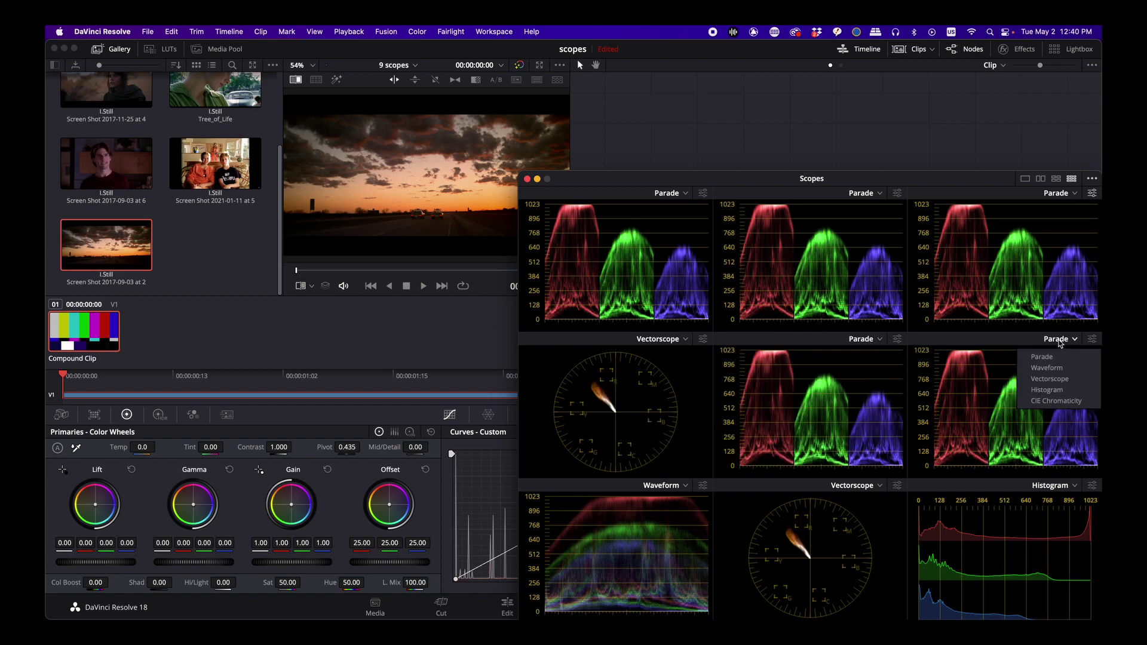
{"action": "left_click", "coordinate": [1052, 376]}
{"action": "left_click", "coordinate": [677, 487]}
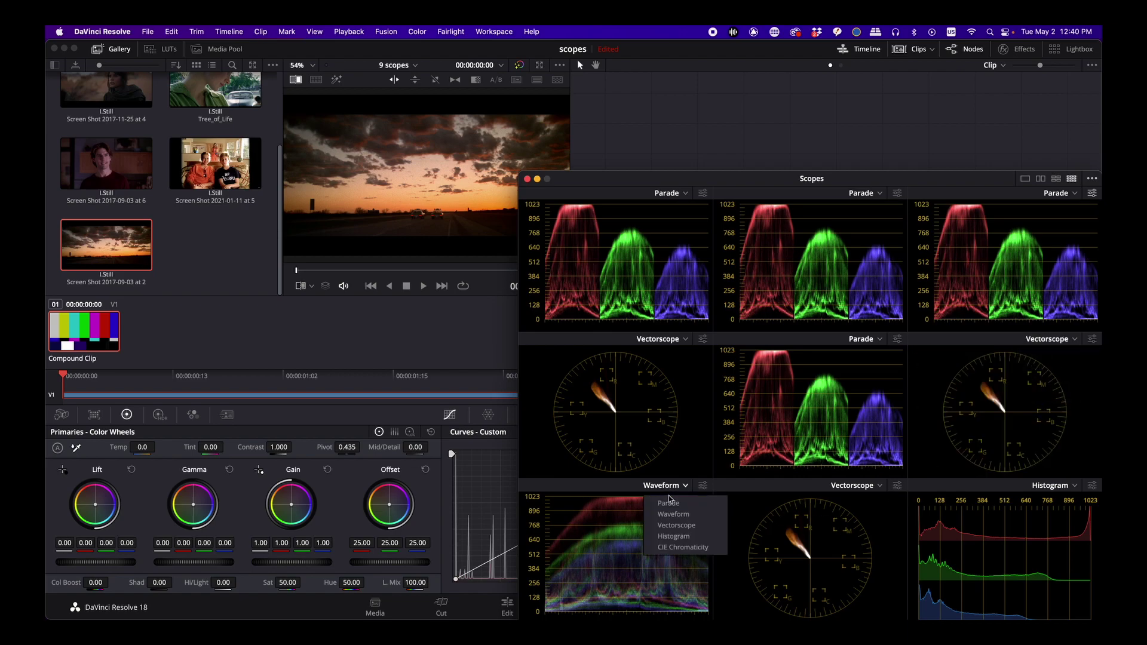
{"action": "left_click", "coordinate": [673, 527]}
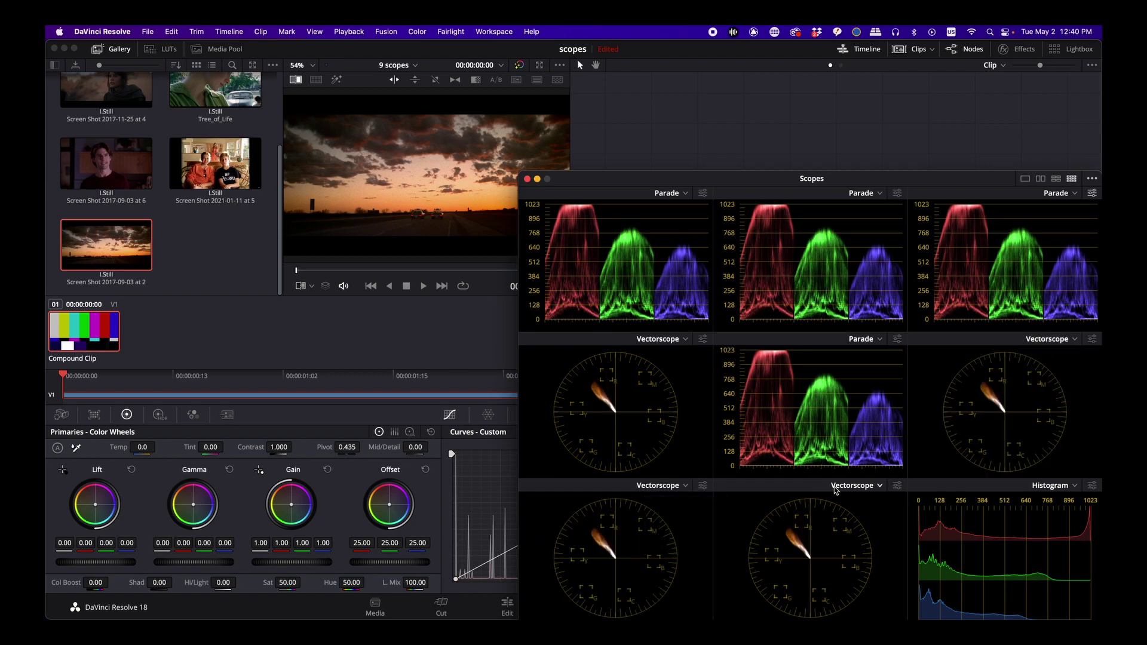
{"action": "left_click", "coordinate": [1055, 486]}
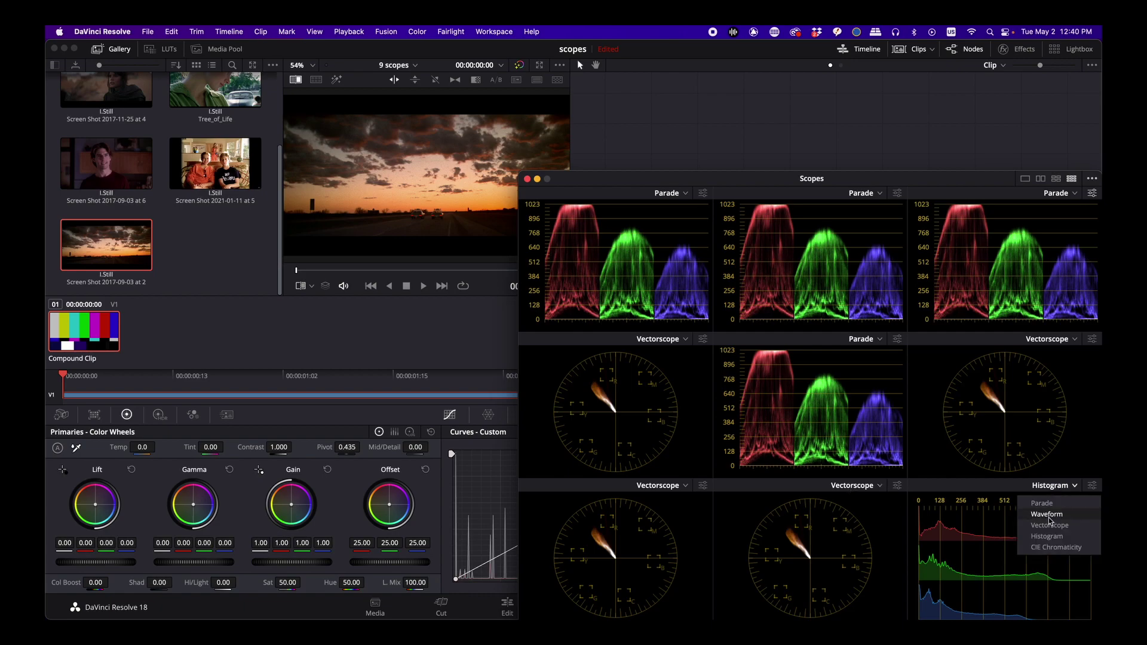
{"action": "left_click", "coordinate": [1047, 528]}
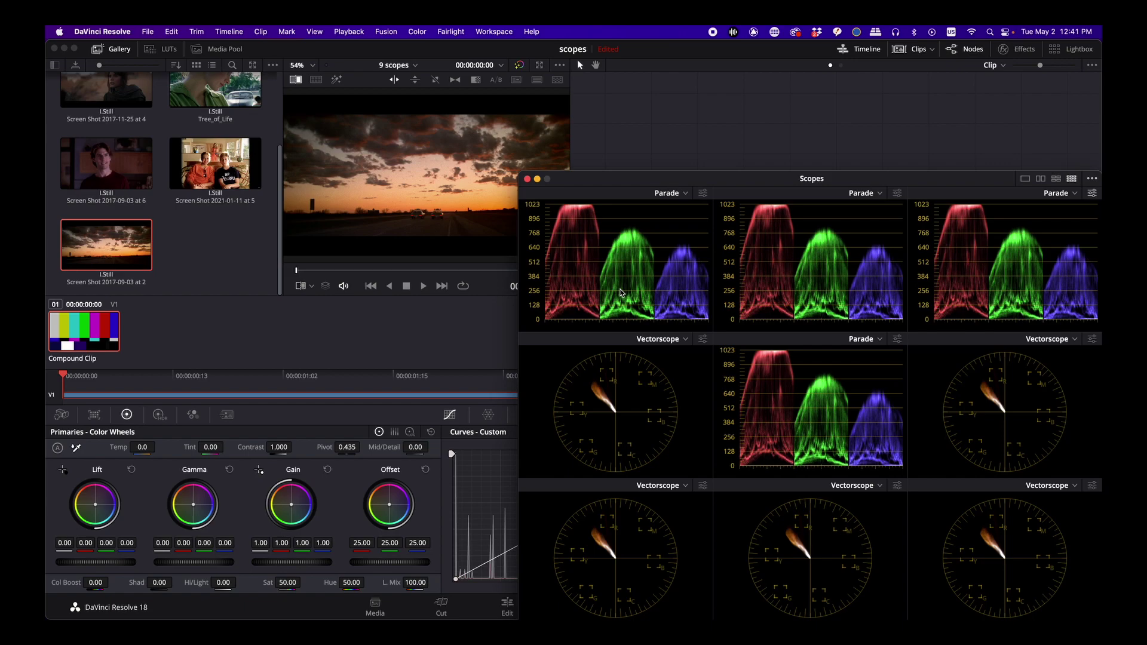
Step: Zoom the top-left parade and pan it so only the red channel shows
{"action": "scroll", "coordinate": [619, 293], "scroll_direction": "up", "scroll_amount": 5}
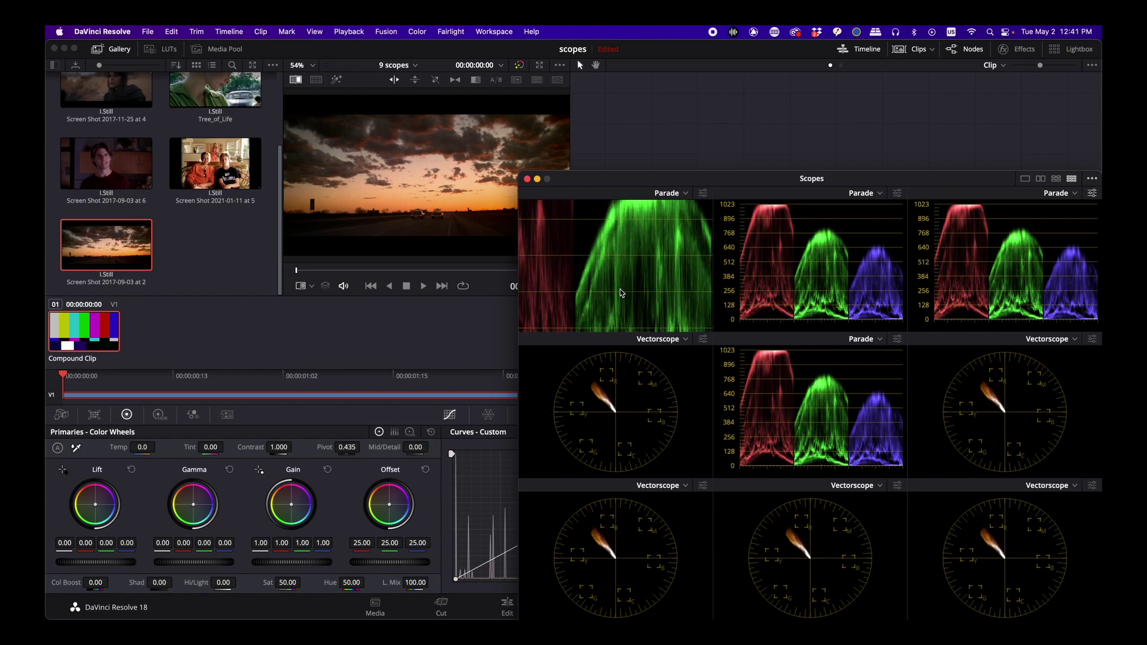
{"action": "scroll", "coordinate": [613, 317], "scroll_direction": "down", "scroll_amount": 5}
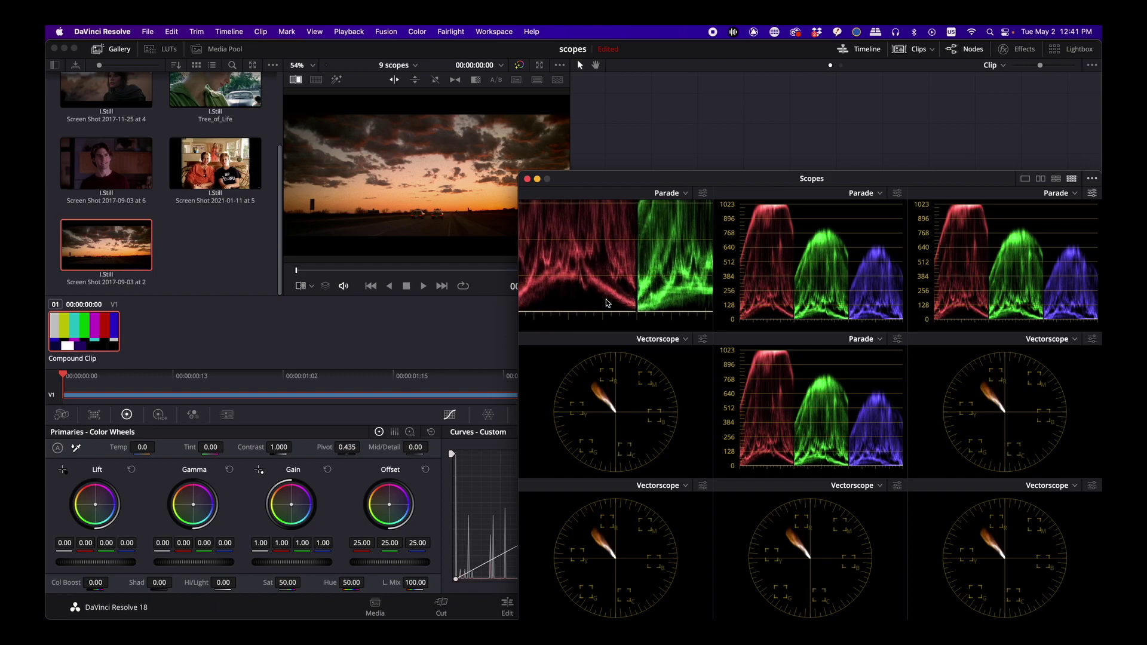
{"action": "left_click_drag", "start_coordinate": [602, 305], "coordinate": [656, 308]}
Step: Zoom the middle and right parades to show only the green and blue channels
{"action": "scroll", "coordinate": [655, 307], "scroll_direction": "down", "scroll_amount": 4}
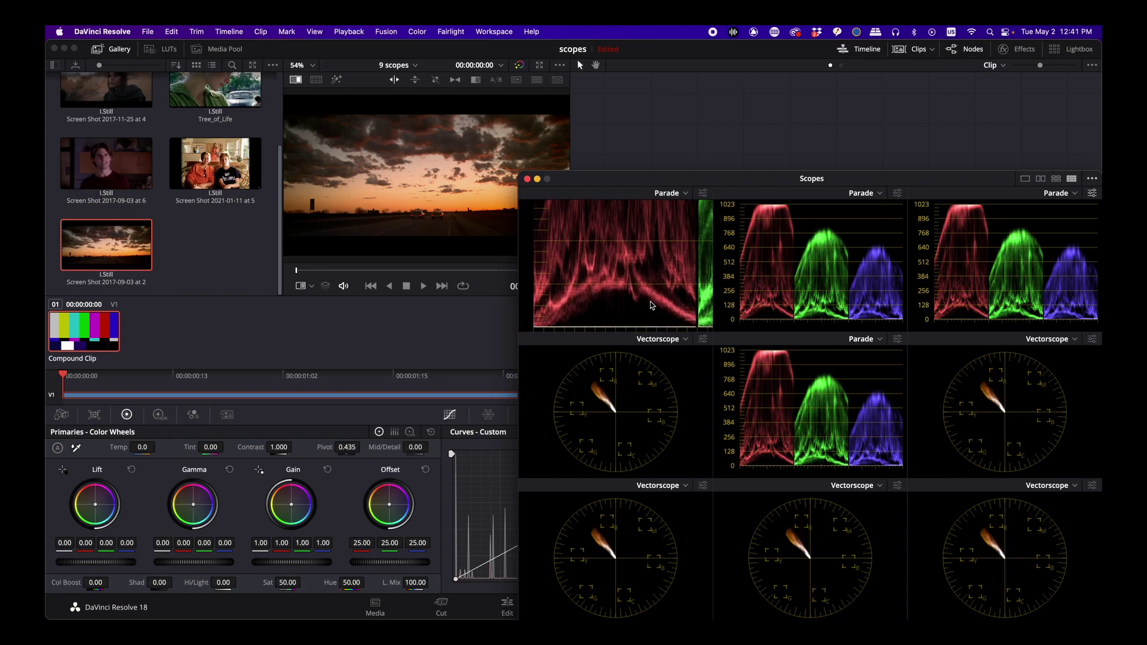
{"action": "scroll", "coordinate": [650, 308], "scroll_direction": "down", "scroll_amount": 5}
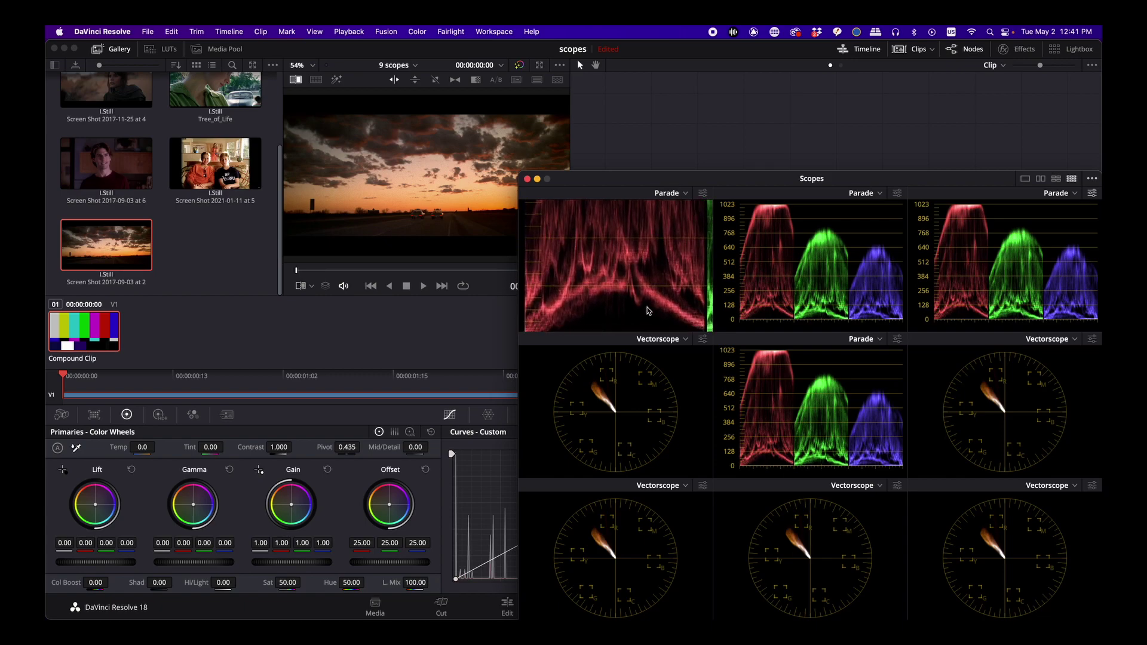
{"action": "scroll", "coordinate": [648, 310], "scroll_direction": "down", "scroll_amount": 1}
{"action": "scroll", "coordinate": [650, 308], "scroll_direction": "down", "scroll_amount": 1}
{"action": "scroll", "coordinate": [649, 308], "scroll_direction": "down", "scroll_amount": 3}
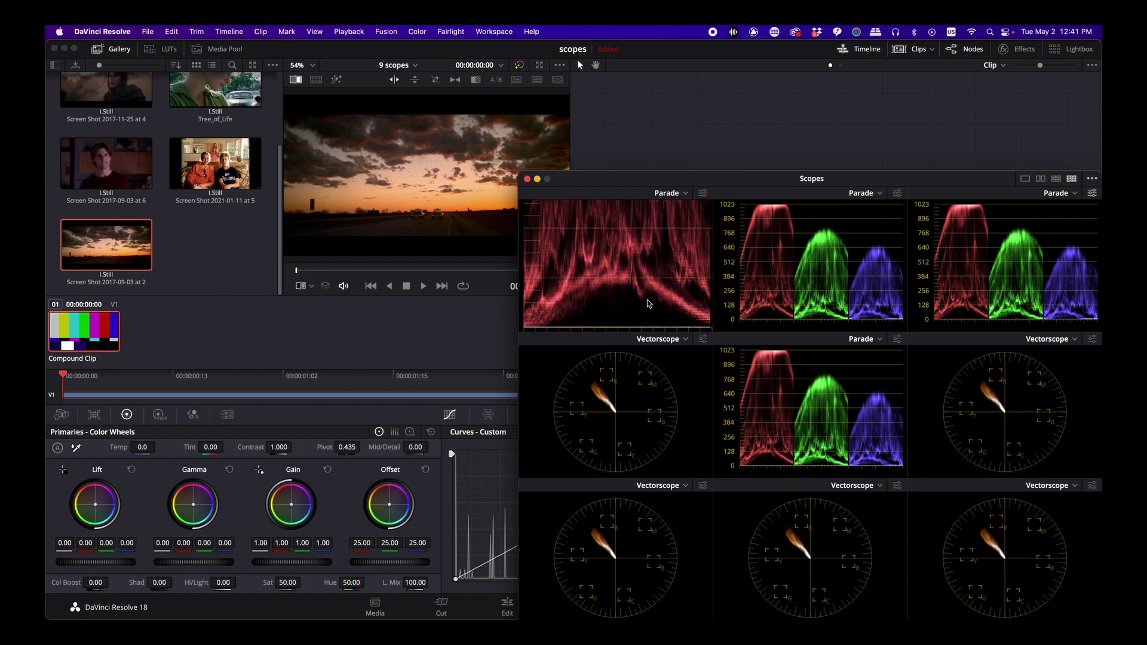
{"action": "scroll", "coordinate": [649, 306], "scroll_direction": "down", "scroll_amount": 1}
{"action": "scroll", "coordinate": [816, 304], "scroll_direction": "down", "scroll_amount": 3}
{"action": "scroll", "coordinate": [819, 307], "scroll_direction": "down", "scroll_amount": 5}
{"action": "scroll", "coordinate": [829, 304], "scroll_direction": "down", "scroll_amount": 3}
{"action": "scroll", "coordinate": [830, 306], "scroll_direction": "down", "scroll_amount": 4}
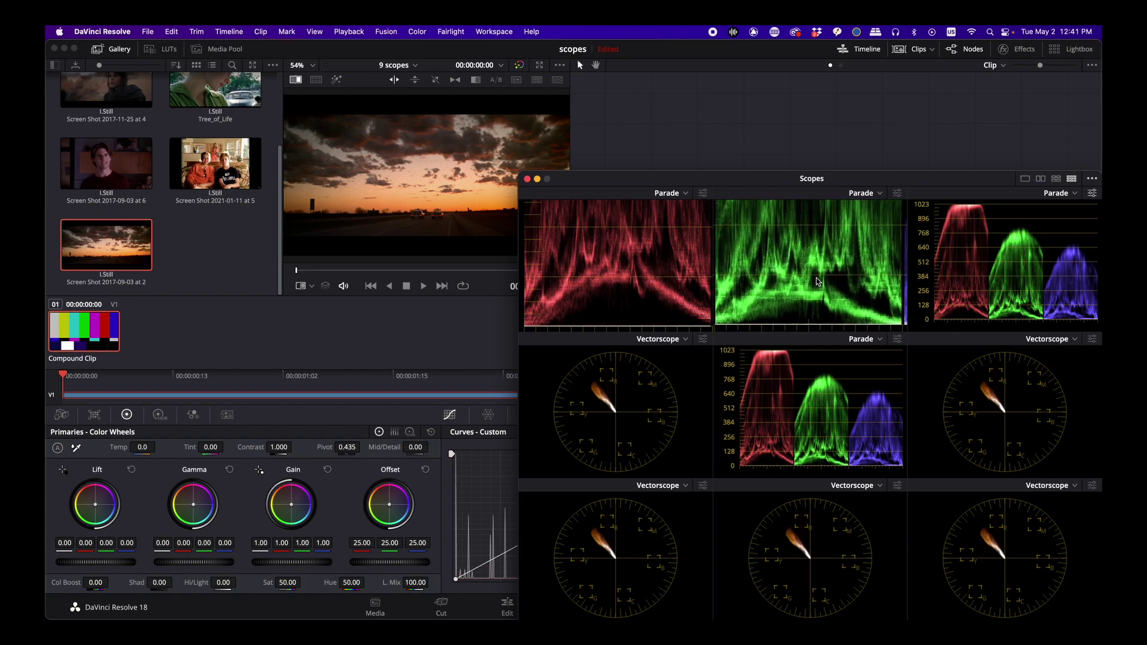
{"action": "scroll", "coordinate": [1010, 293], "scroll_direction": "down", "scroll_amount": 3}
{"action": "scroll", "coordinate": [1003, 290], "scroll_direction": "right", "scroll_amount": 5}
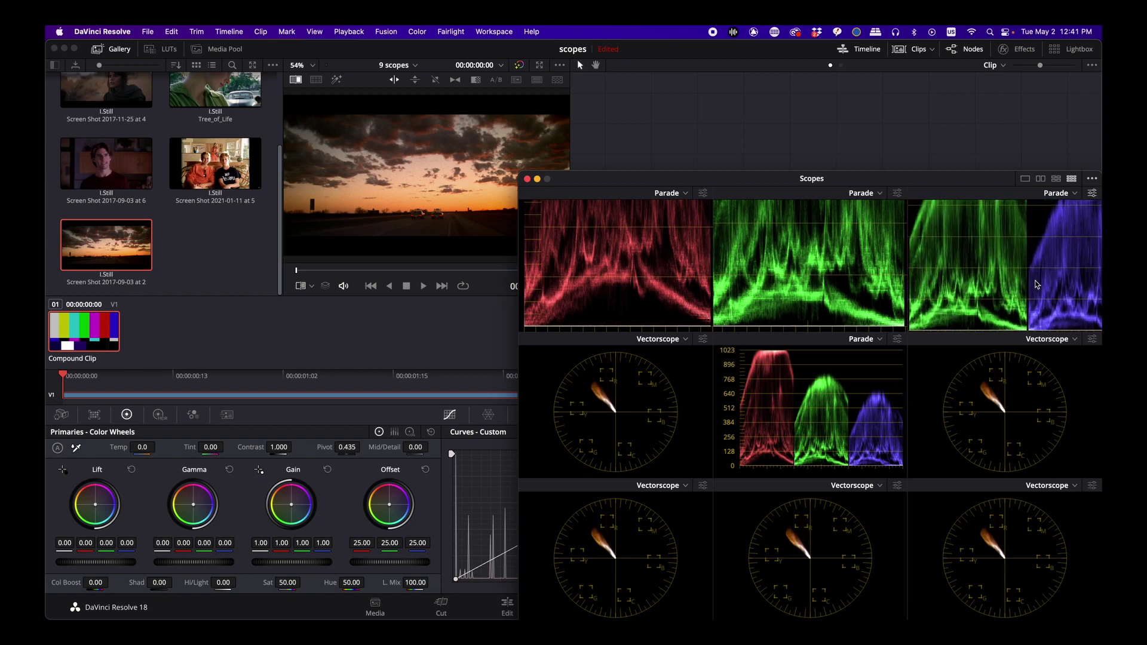
{"action": "scroll", "coordinate": [998, 282], "scroll_direction": "down", "scroll_amount": 4}
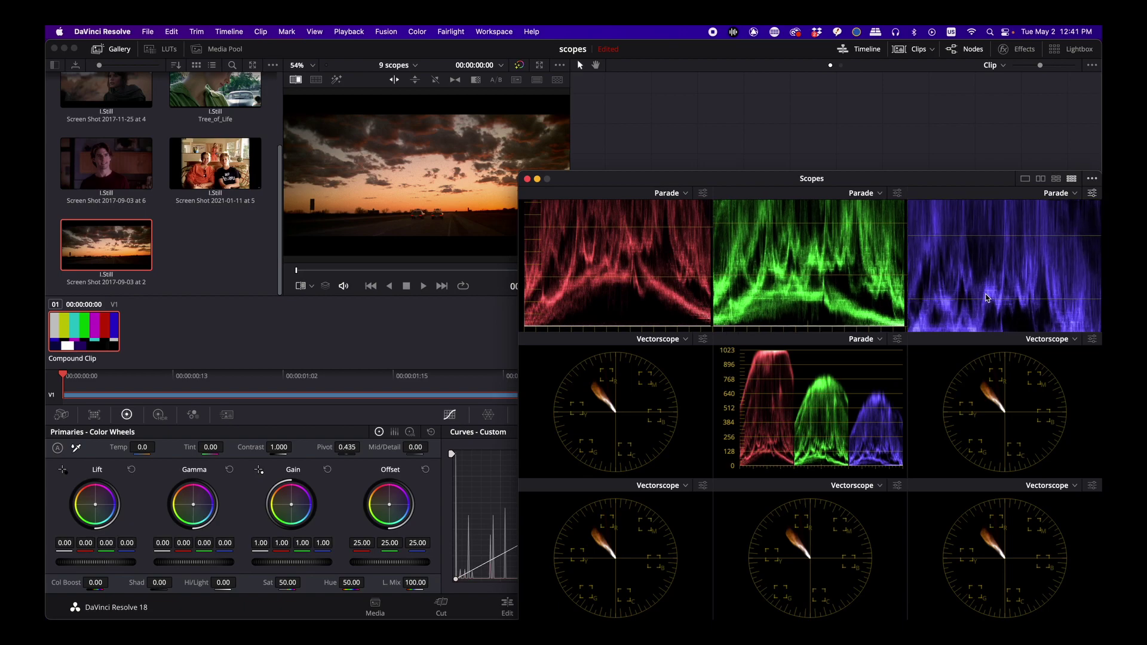
{"action": "scroll", "coordinate": [1006, 275], "scroll_direction": "down", "scroll_amount": 3}
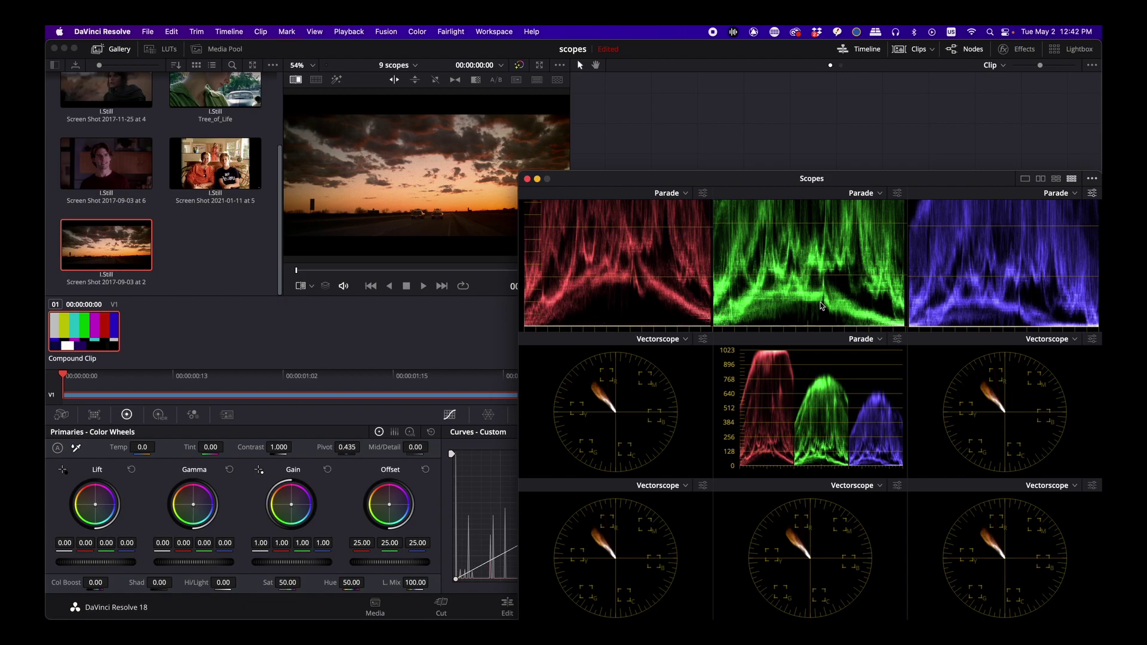
{"action": "key", "text": "Up"}
{"action": "key", "text": "Up"}
{"action": "key", "text": "Up"}
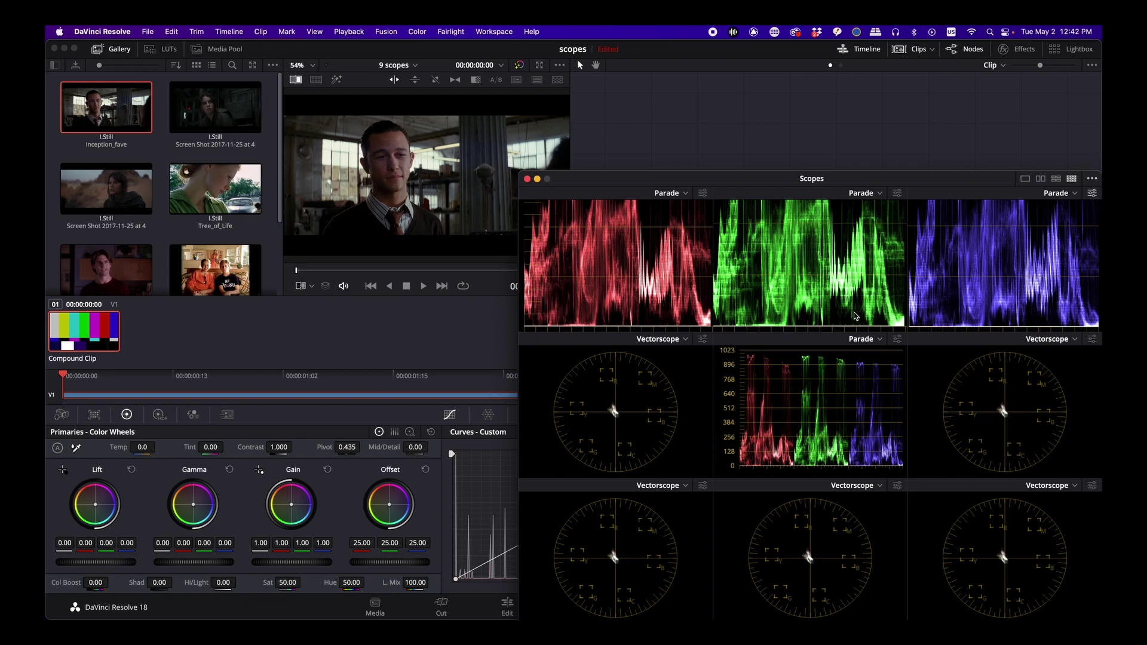
{"action": "key", "text": "Right"}
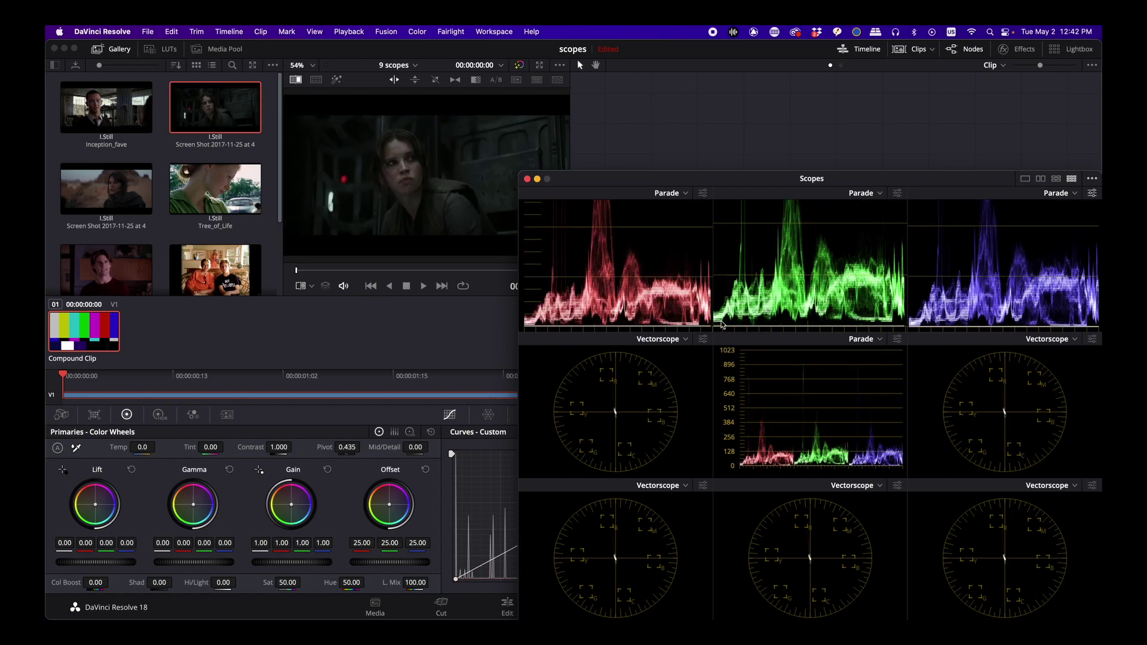
{"action": "key", "text": "Right"}
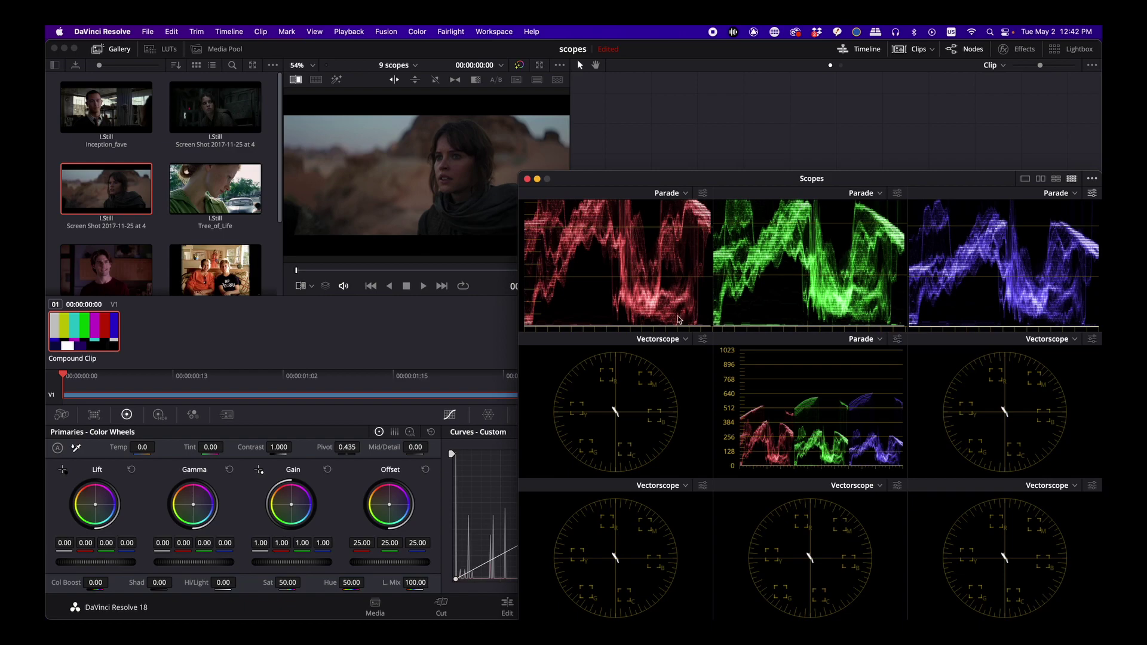
{"action": "key", "text": "Right"}
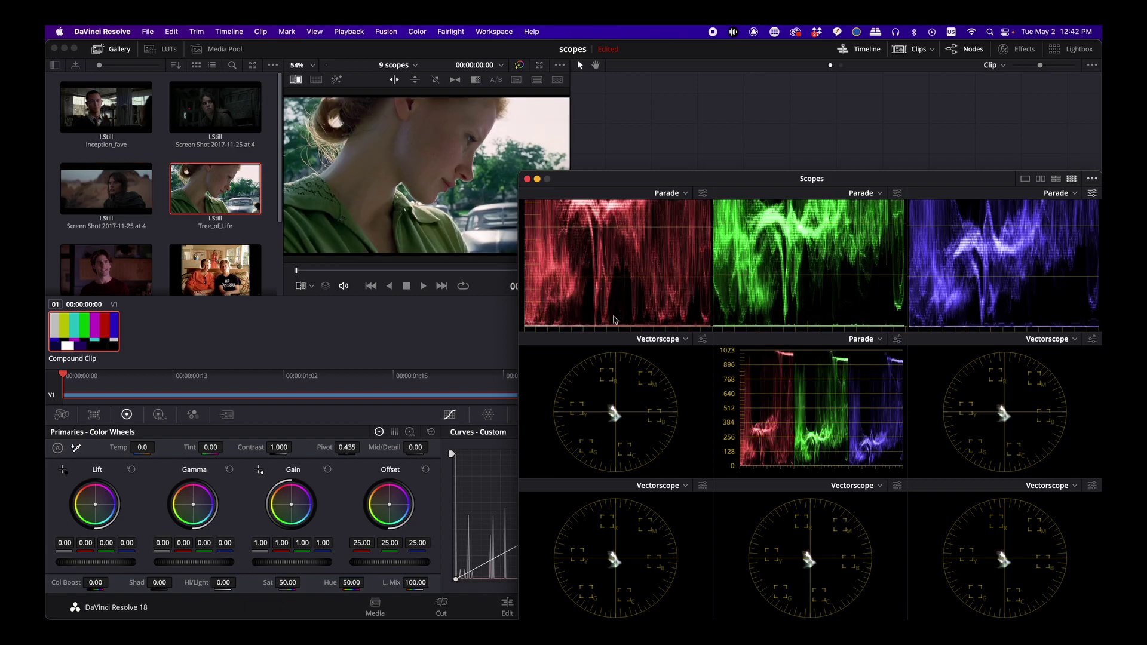
{"action": "key", "text": "Right"}
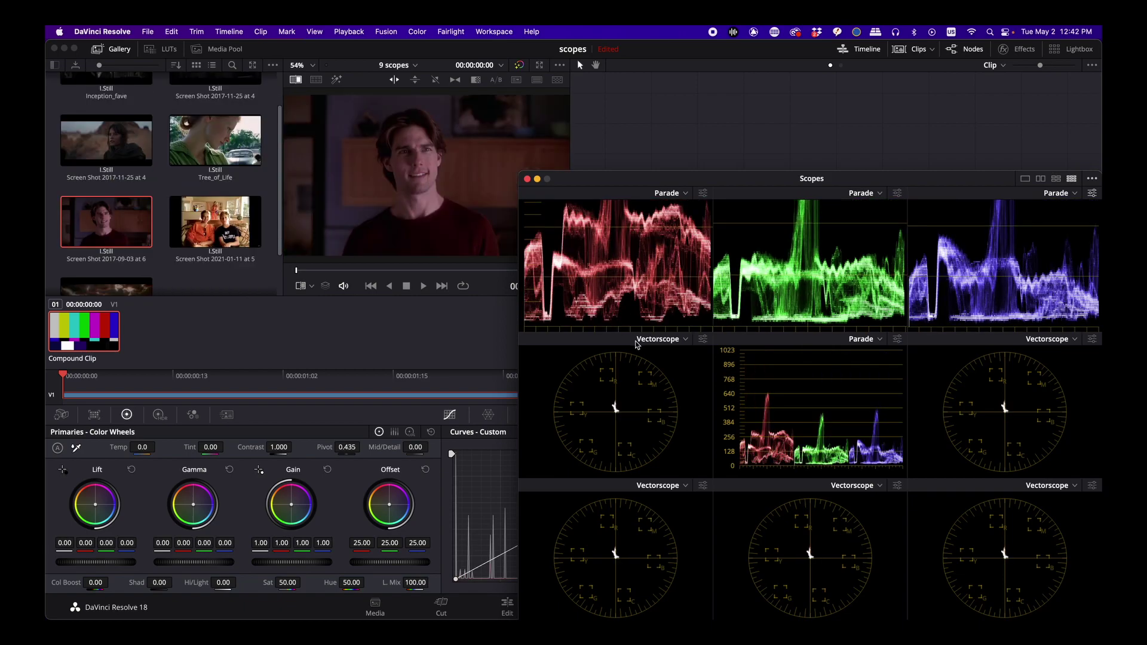
{"action": "key", "text": "Right"}
{"action": "key", "text": "Right"}
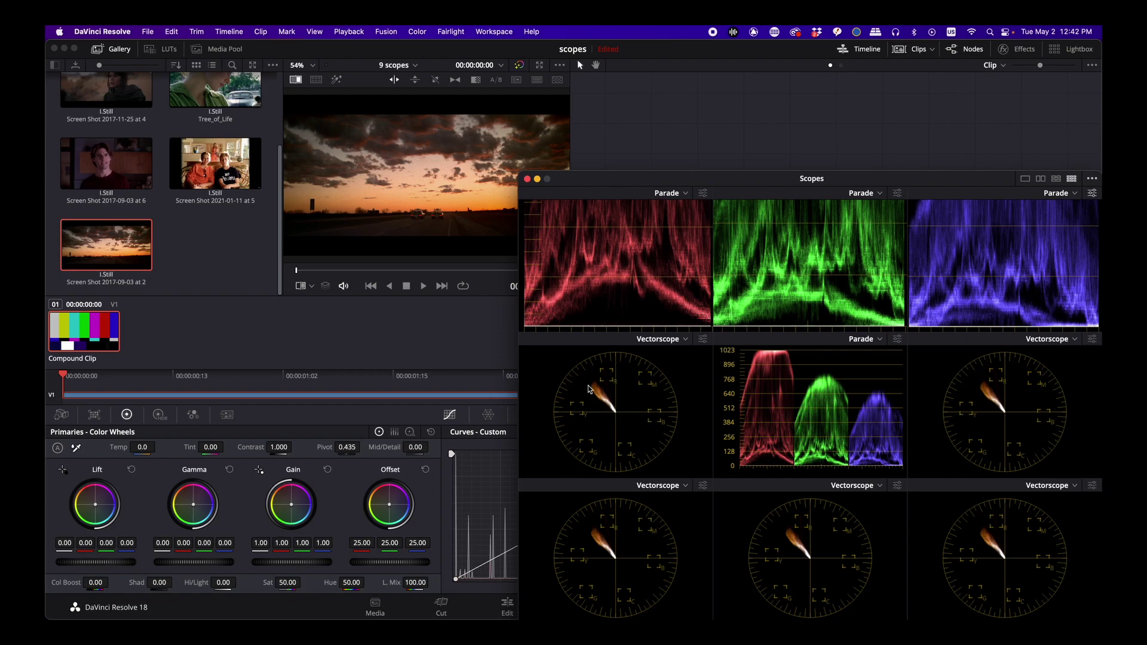
Step: Open and close a vectorscope's settings, then arrow through the stills to Inception_fave
{"action": "left_click", "coordinate": [704, 339]}
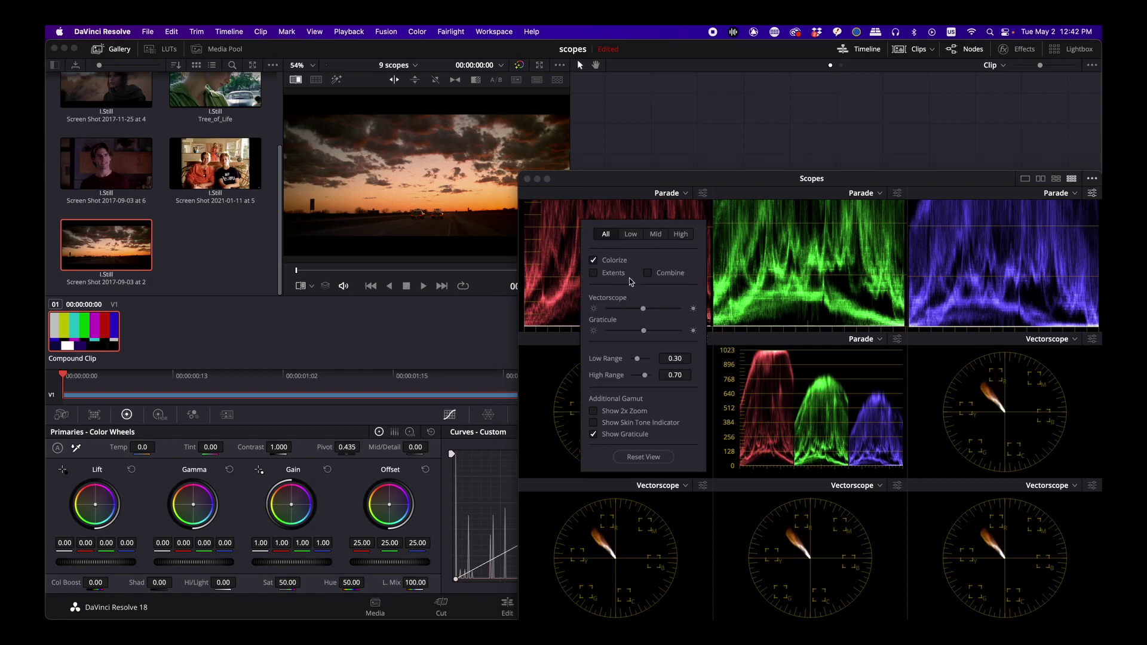
{"action": "left_click", "coordinate": [558, 346]}
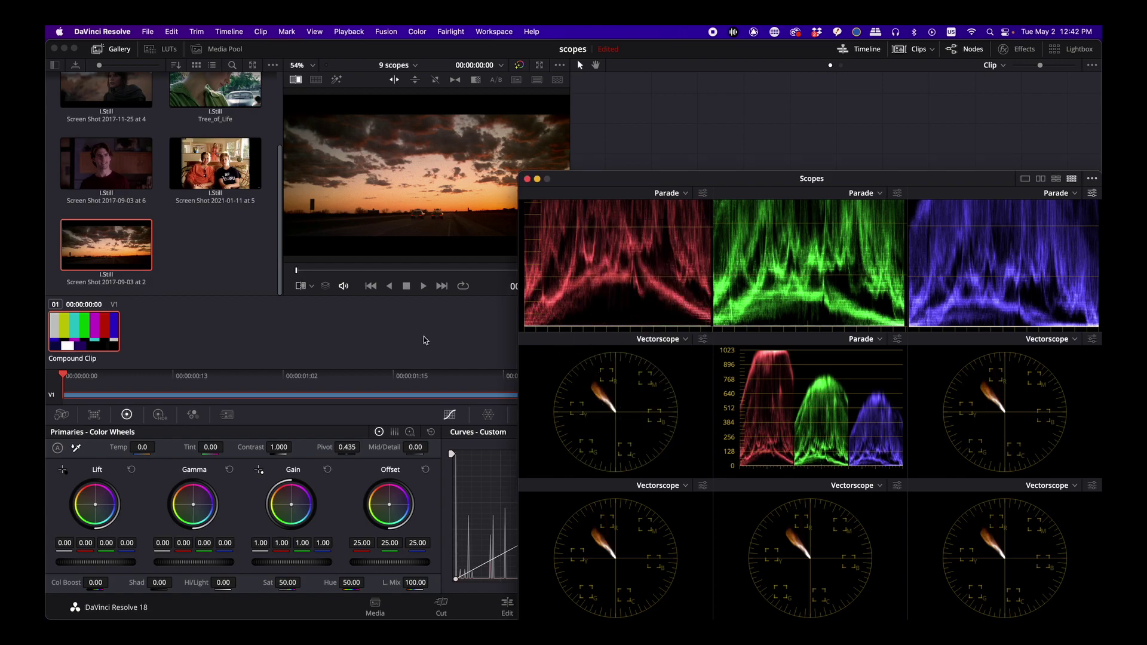
{"action": "key", "text": "Right"}
{"action": "key", "text": "Right"}
{"action": "key", "text": "Right"}
{"action": "key", "text": "Right"}
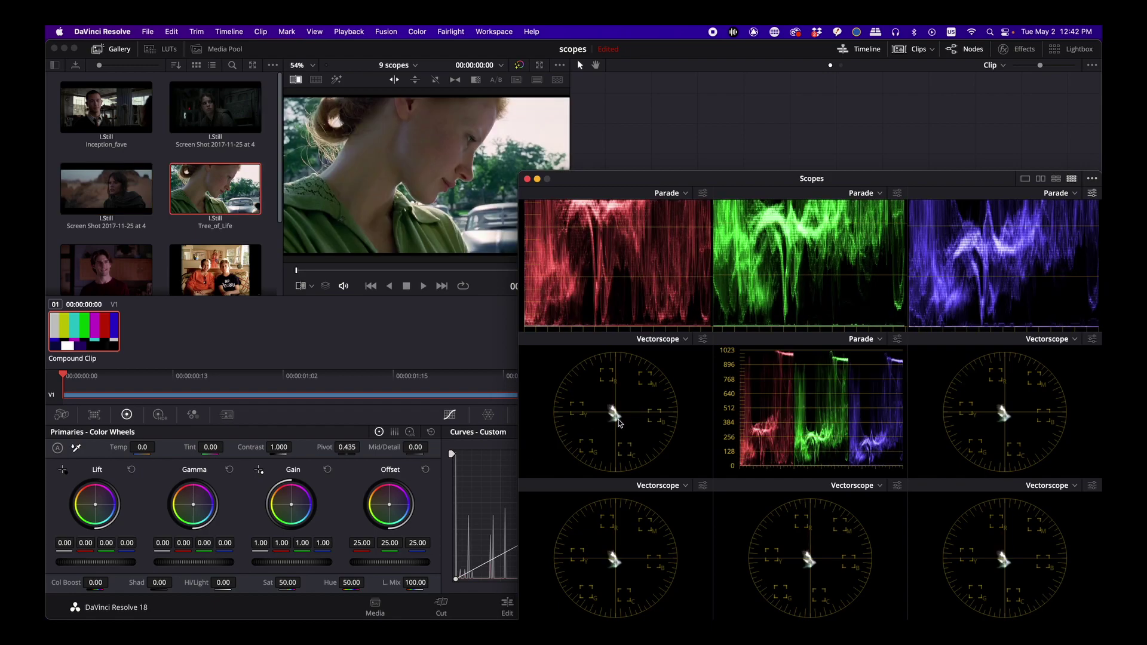
{"action": "key", "text": "Right"}
{"action": "key", "text": "Right"}
{"action": "key", "text": "Right"}
{"action": "key", "text": "Right"}
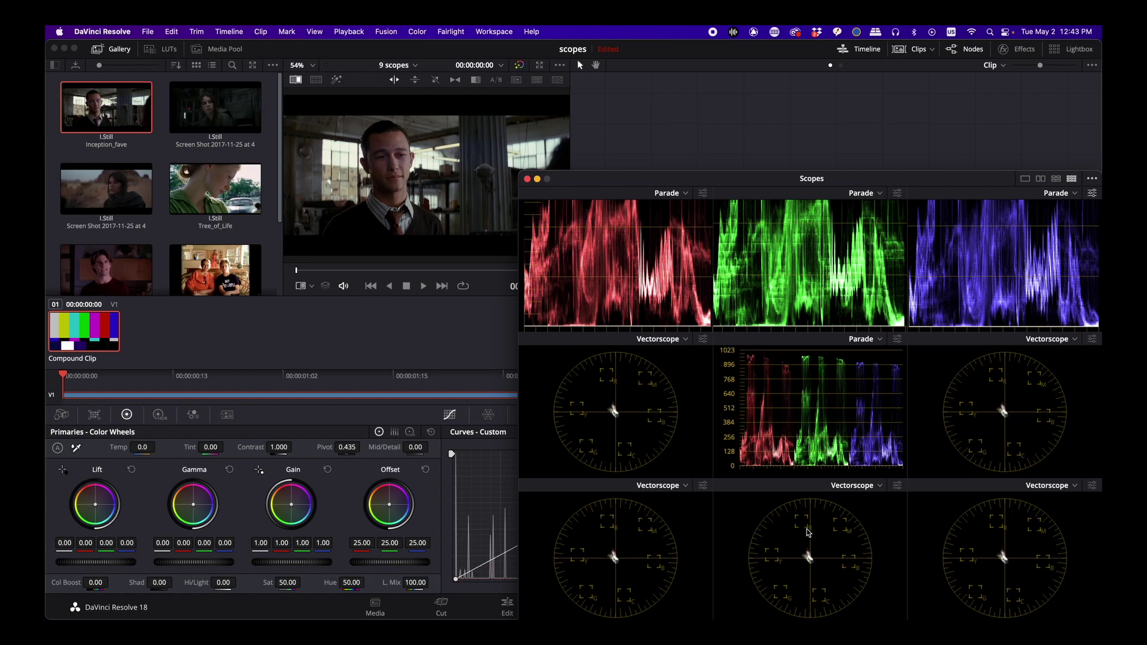
Step: Set the bottom-left, bottom-middle and bottom-right vectorscopes to the Low, Mid and High ranges
{"action": "left_click", "coordinate": [703, 485]}
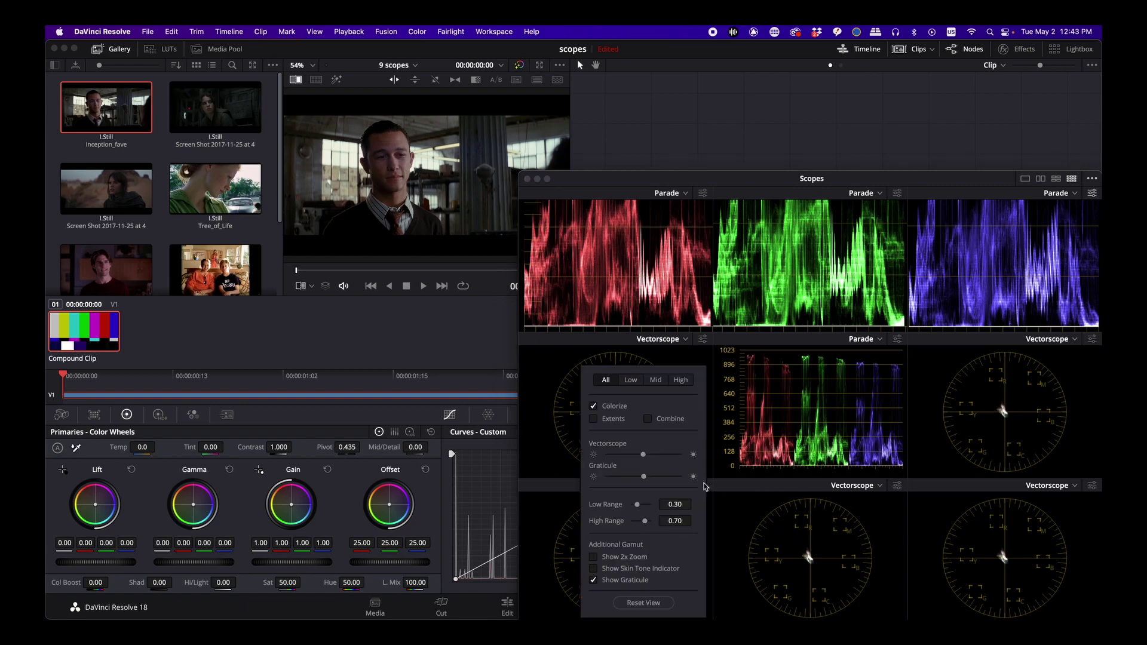
{"action": "left_click", "coordinate": [631, 380]}
{"action": "left_click", "coordinate": [806, 539]}
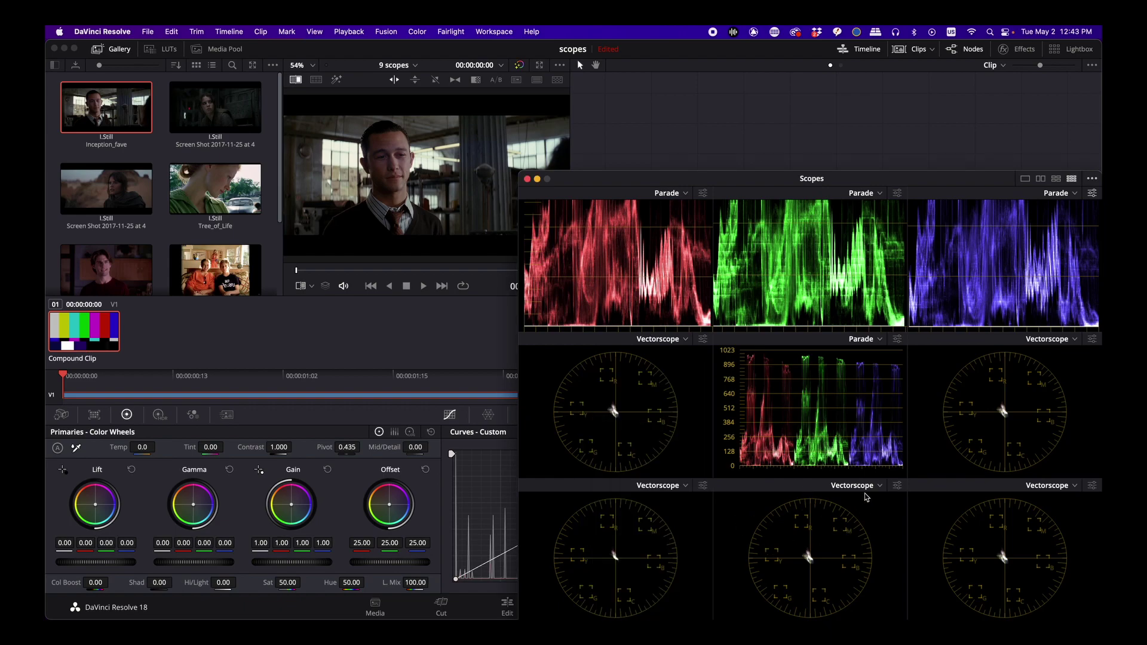
{"action": "left_click", "coordinate": [898, 485]}
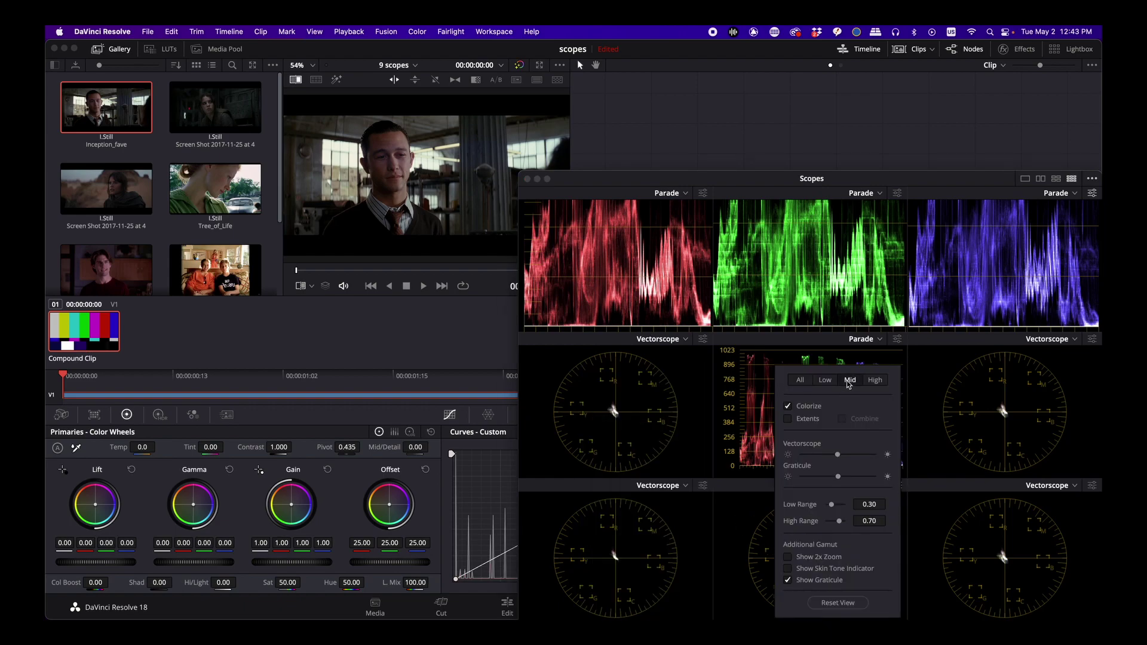
{"action": "left_click", "coordinate": [977, 502]}
{"action": "left_click", "coordinate": [1092, 485]}
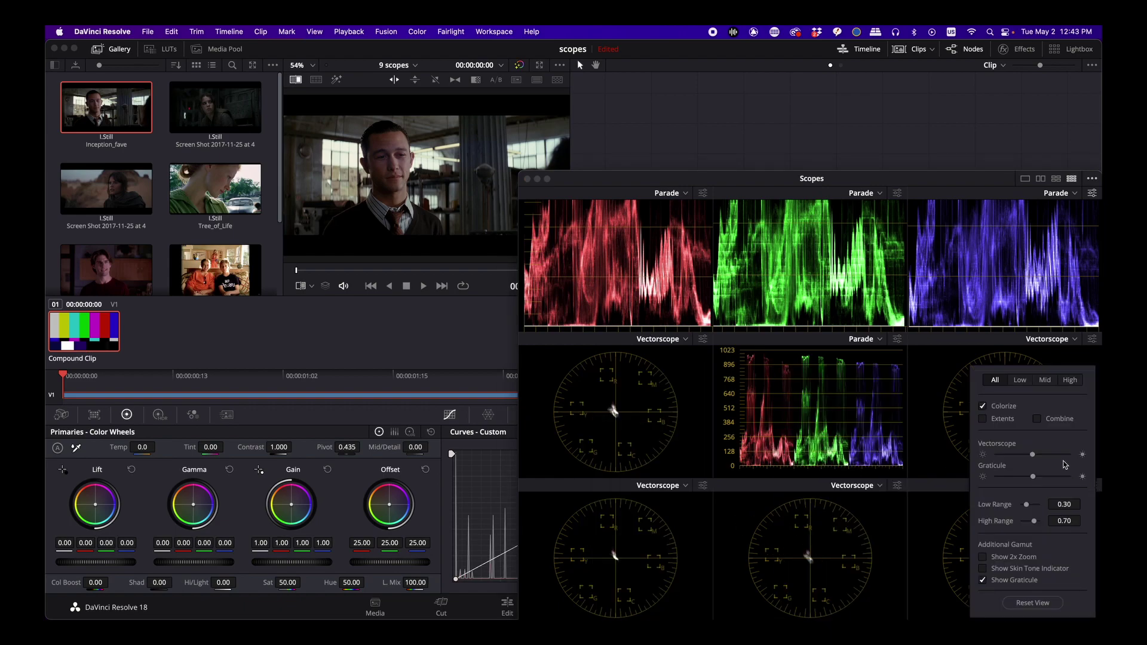
{"action": "left_click", "coordinate": [1070, 380]}
{"action": "left_click", "coordinate": [932, 526]}
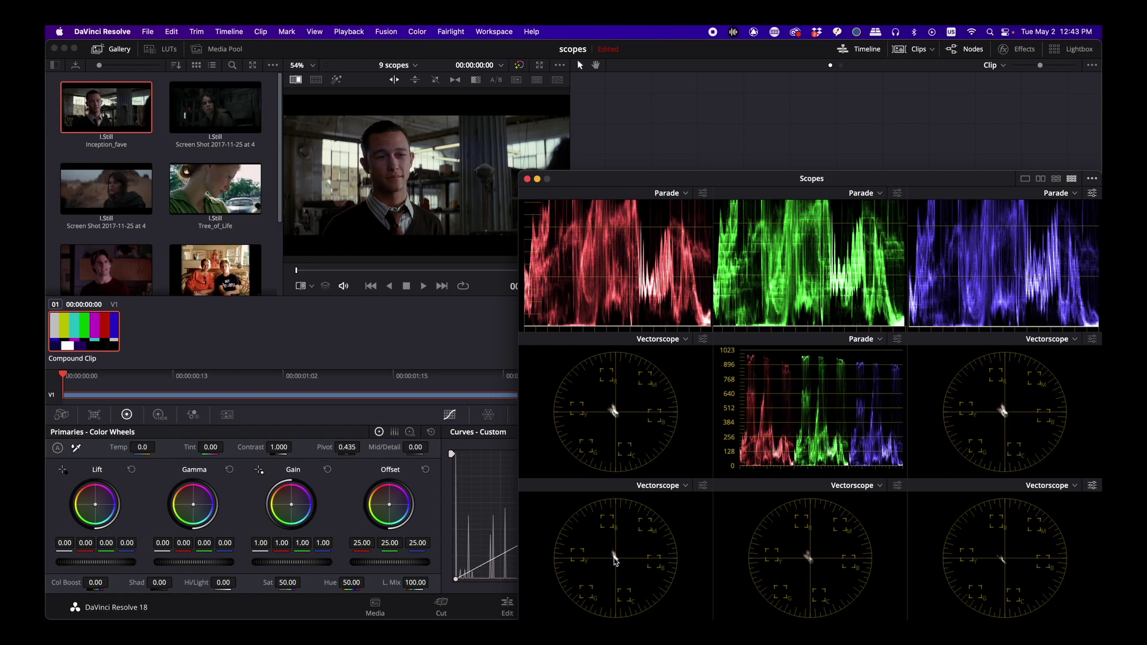
Step: Scroll over the scopes, then step through the gallery stills to Tree_of_Life
{"action": "scroll", "coordinate": [620, 565], "scroll_direction": "up", "scroll_amount": 5}
{"action": "scroll", "coordinate": [816, 579], "scroll_direction": "up", "scroll_amount": 5}
{"action": "scroll", "coordinate": [815, 580], "scroll_direction": "up", "scroll_amount": 3}
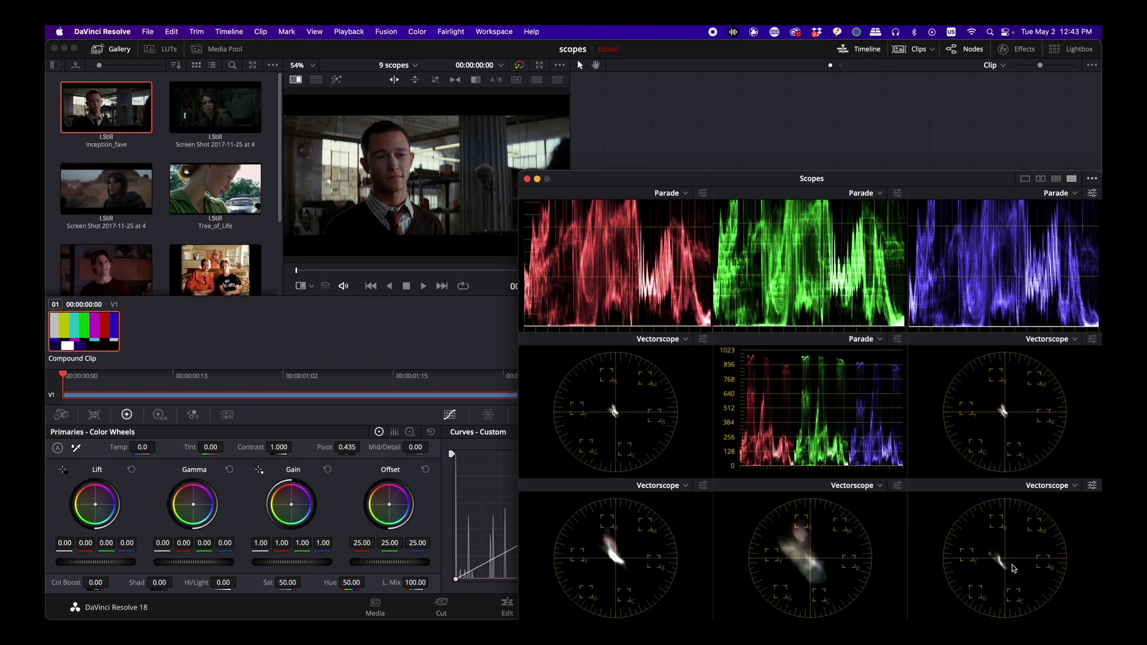
{"action": "scroll", "coordinate": [1014, 569], "scroll_direction": "up", "scroll_amount": 5}
{"action": "scroll", "coordinate": [624, 577], "scroll_direction": "up", "scroll_amount": 2}
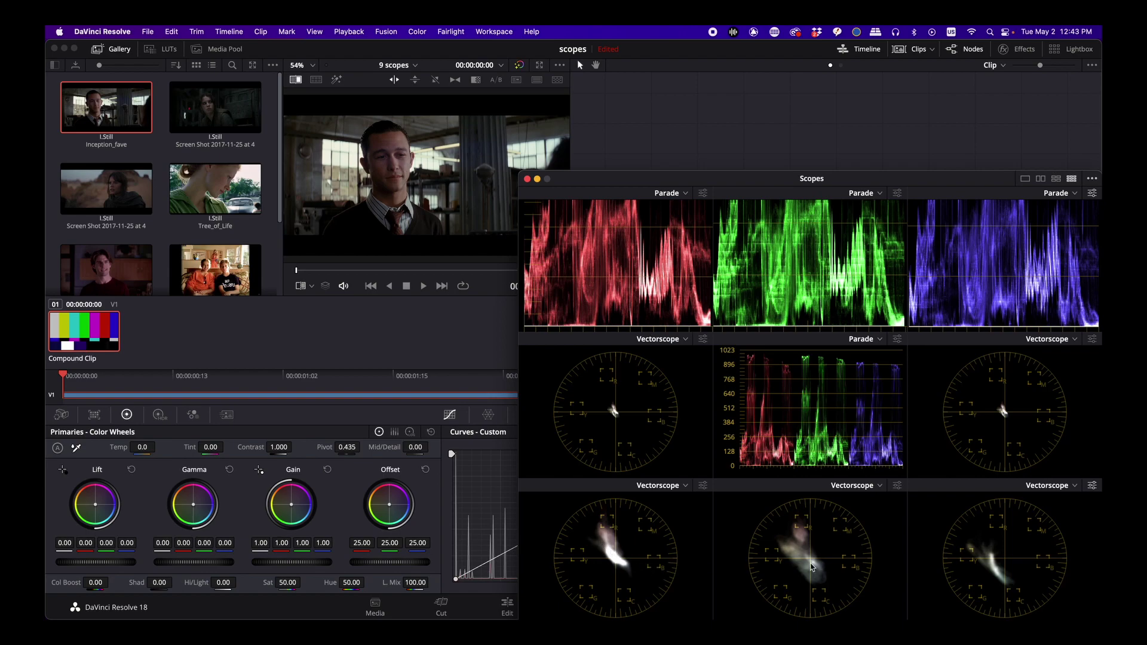
{"action": "key", "text": "Right"}
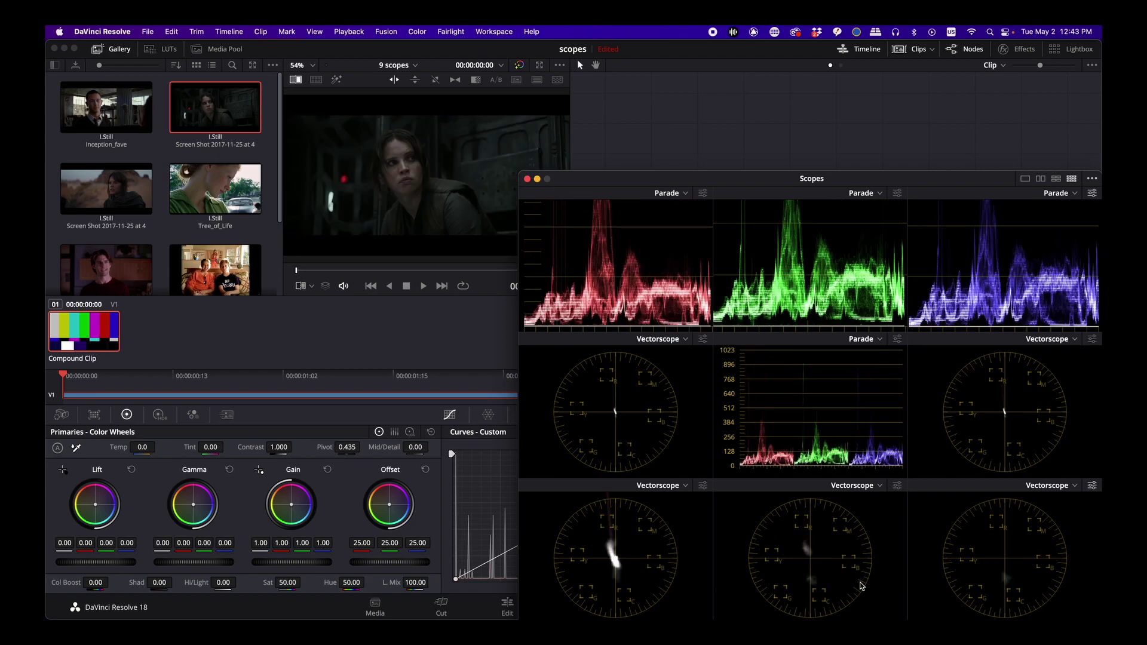
{"action": "key", "text": "Right"}
{"action": "key", "text": "Right"}
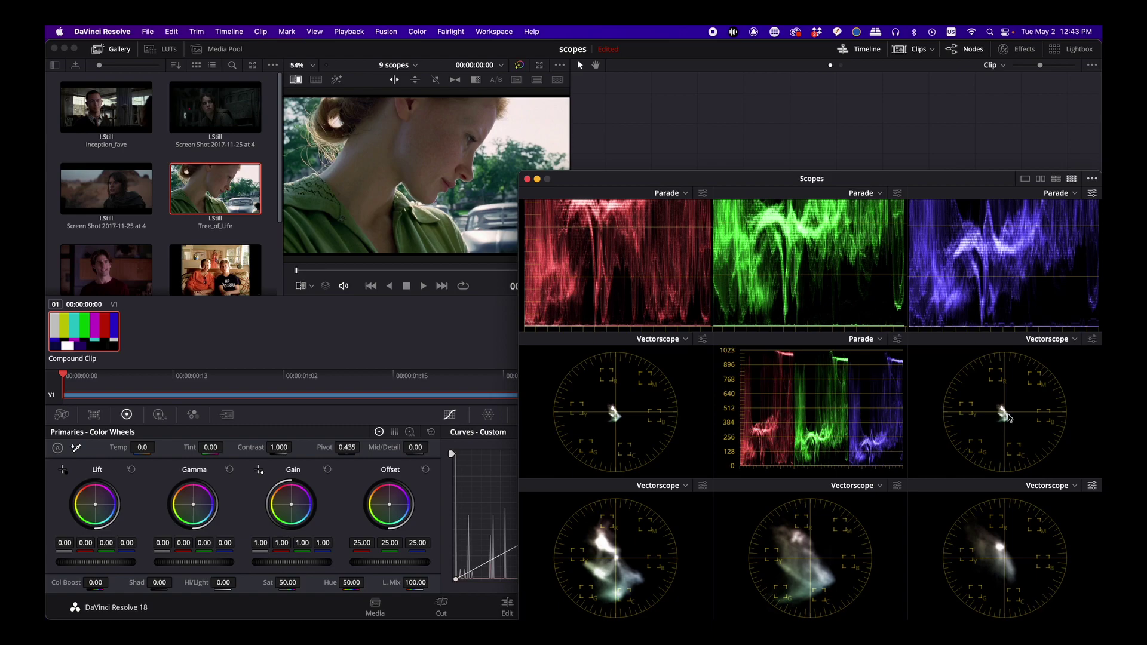
Step: Zoom the middle-right vectorscope in so its trace spreads across the circle
{"action": "scroll", "coordinate": [1008, 418], "scroll_direction": "up", "scroll_amount": 5}
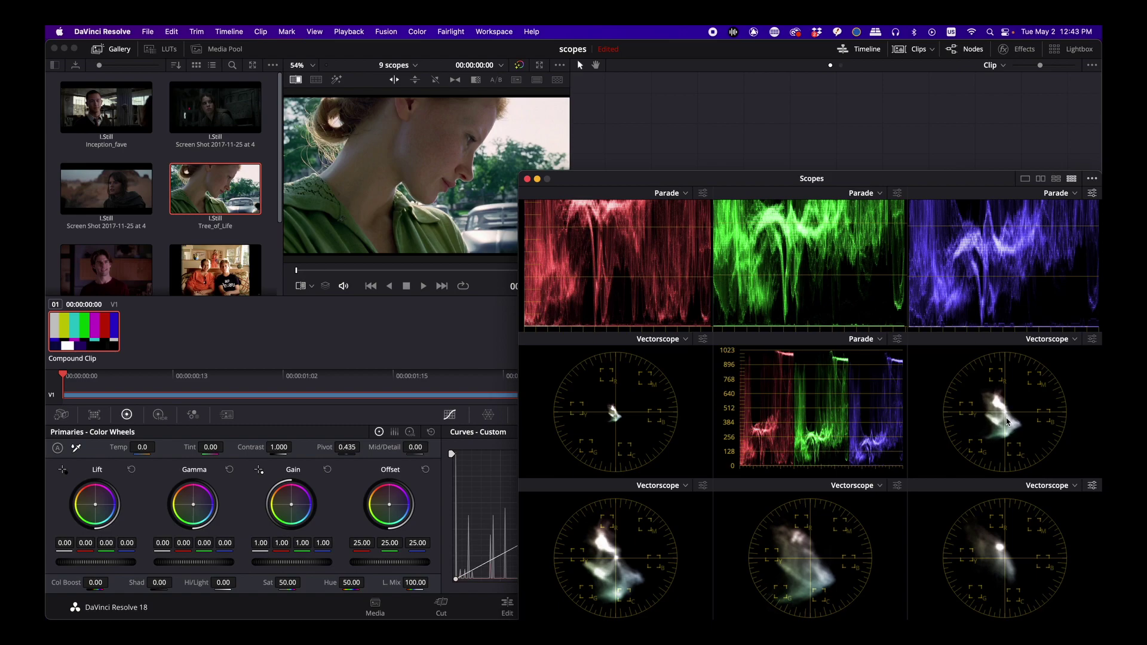
{"action": "scroll", "coordinate": [1007, 421], "scroll_direction": "up", "scroll_amount": 3}
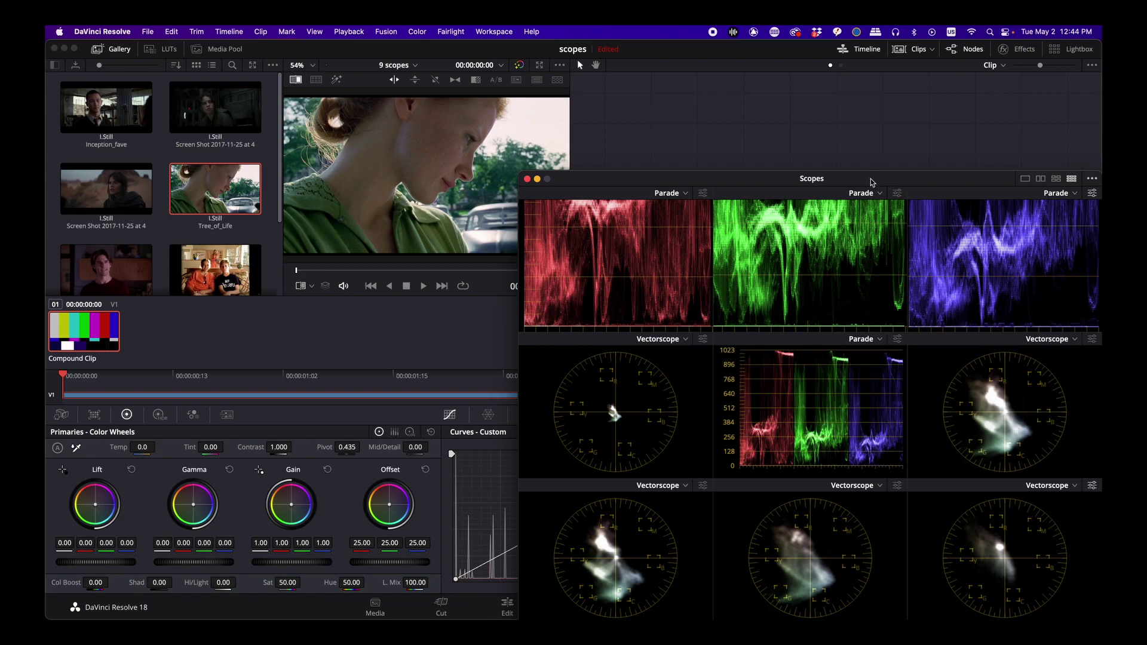
{"action": "left_click", "coordinate": [495, 31]}
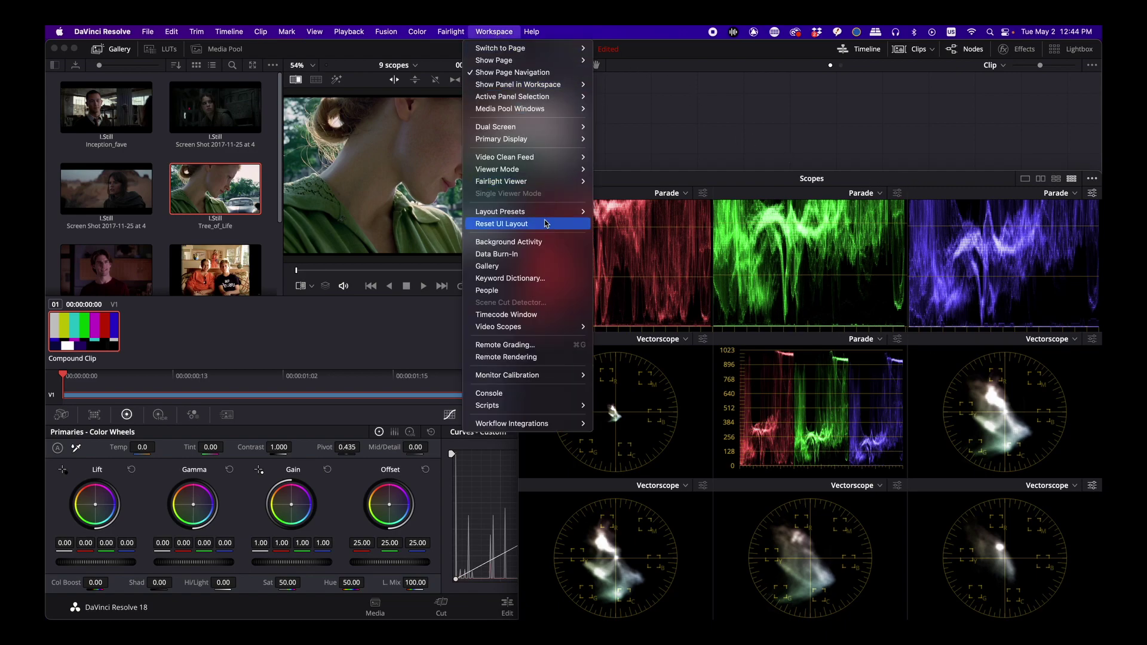
{"action": "mouse_move", "coordinate": [537, 212]}
{"action": "mouse_move", "coordinate": [615, 211]}
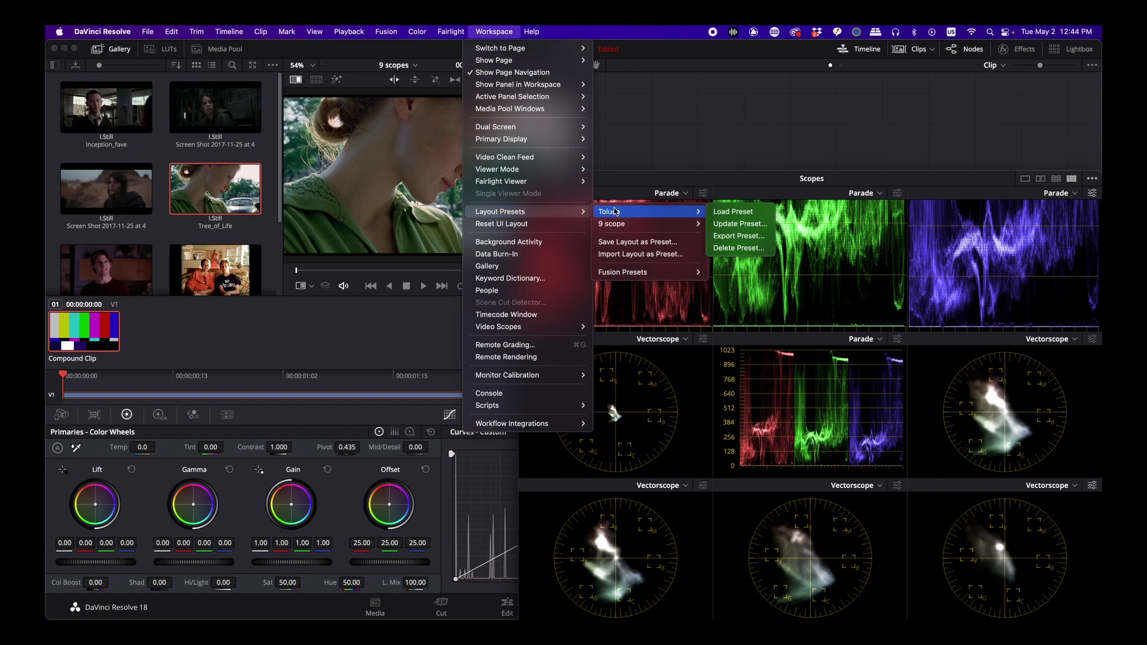
{"action": "left_click", "coordinate": [804, 343]}
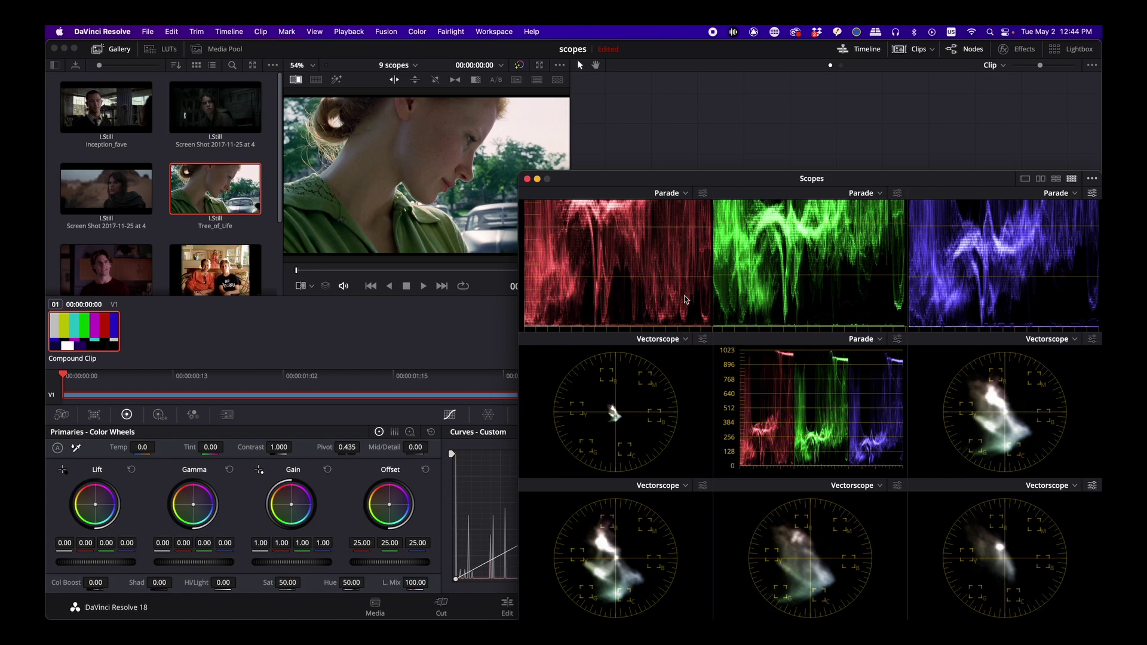
Step: Move the Scopes window up-left, enlarge it from the corner, then centre it across the page
{"action": "left_click_drag", "start_coordinate": [738, 188], "coordinate": [470, 59]}
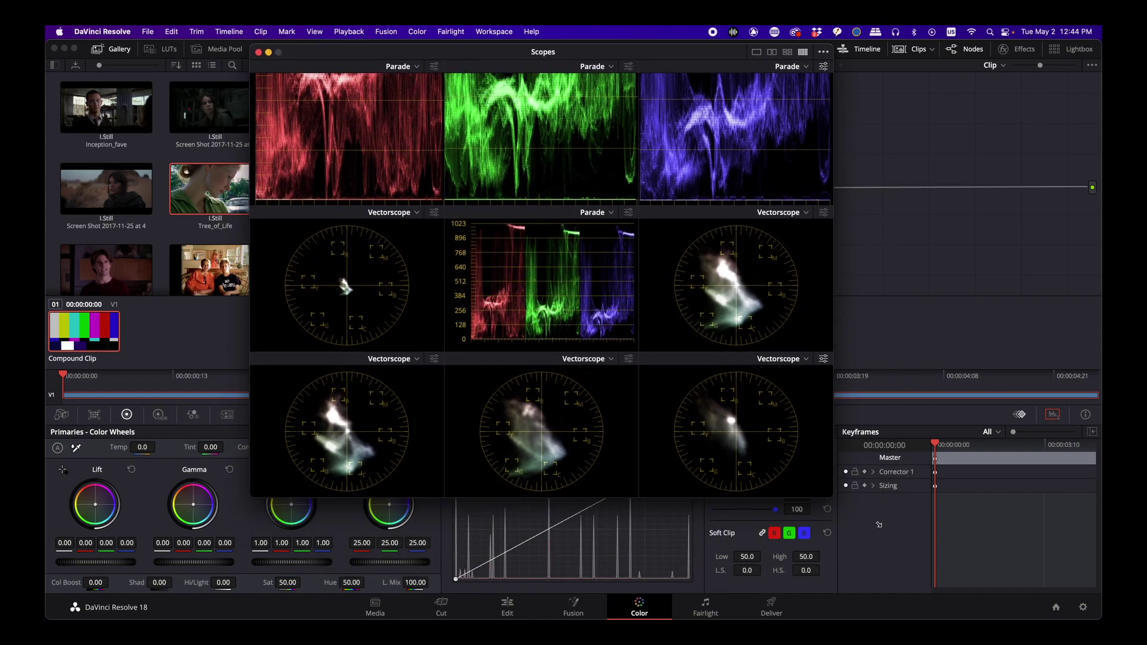
{"action": "left_click_drag", "start_coordinate": [831, 494], "coordinate": [995, 619]}
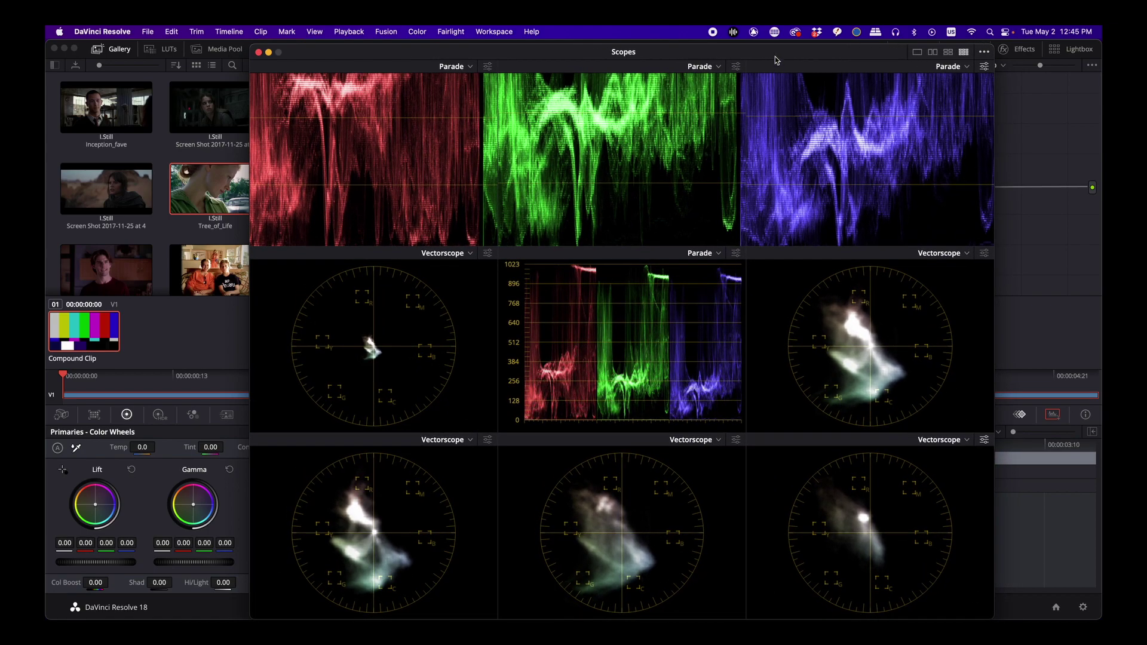
{"action": "left_click_drag", "start_coordinate": [775, 56], "coordinate": [748, 52]}
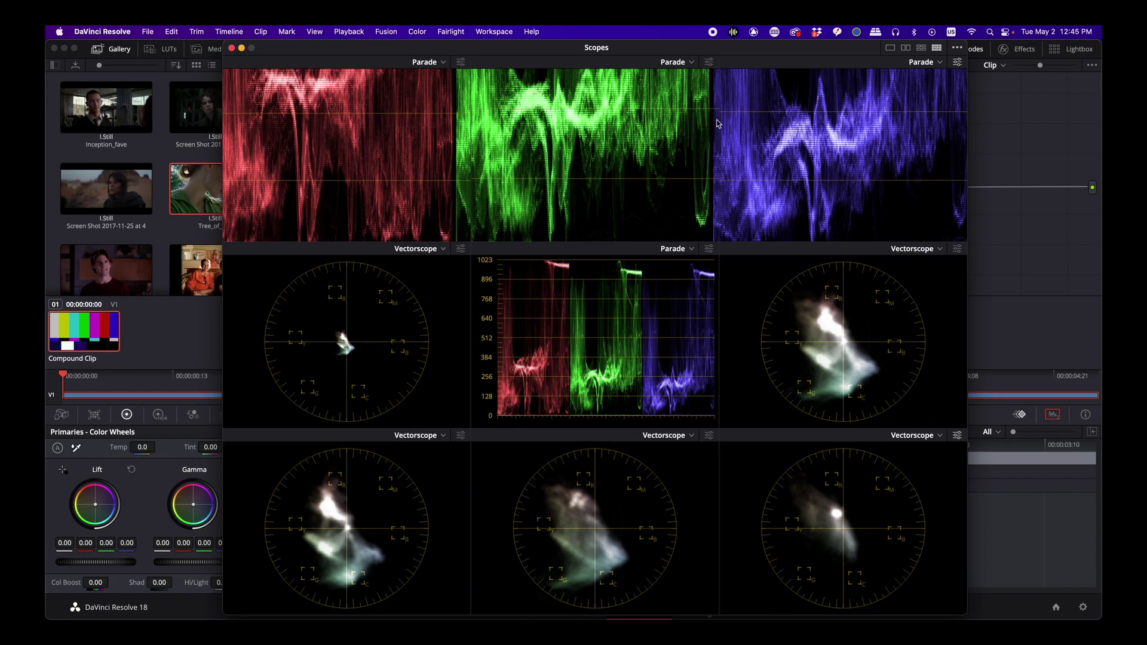
{"action": "left_click_drag", "start_coordinate": [776, 51], "coordinate": [382, 48]}
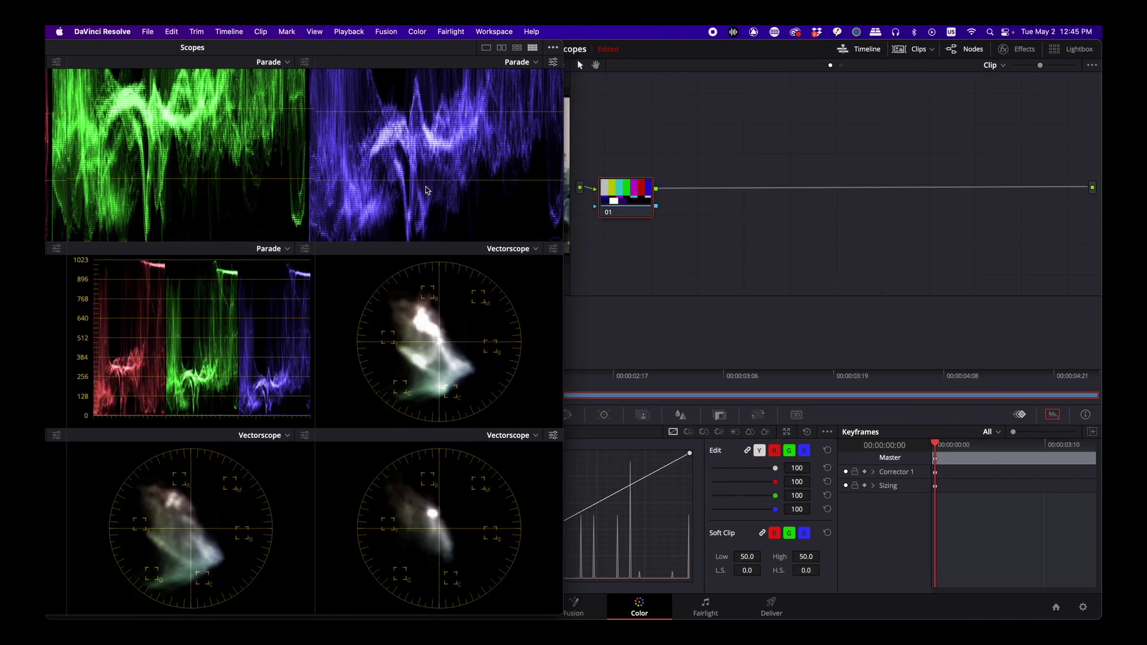
{"action": "left_click_drag", "start_coordinate": [447, 42], "coordinate": [968, 35]}
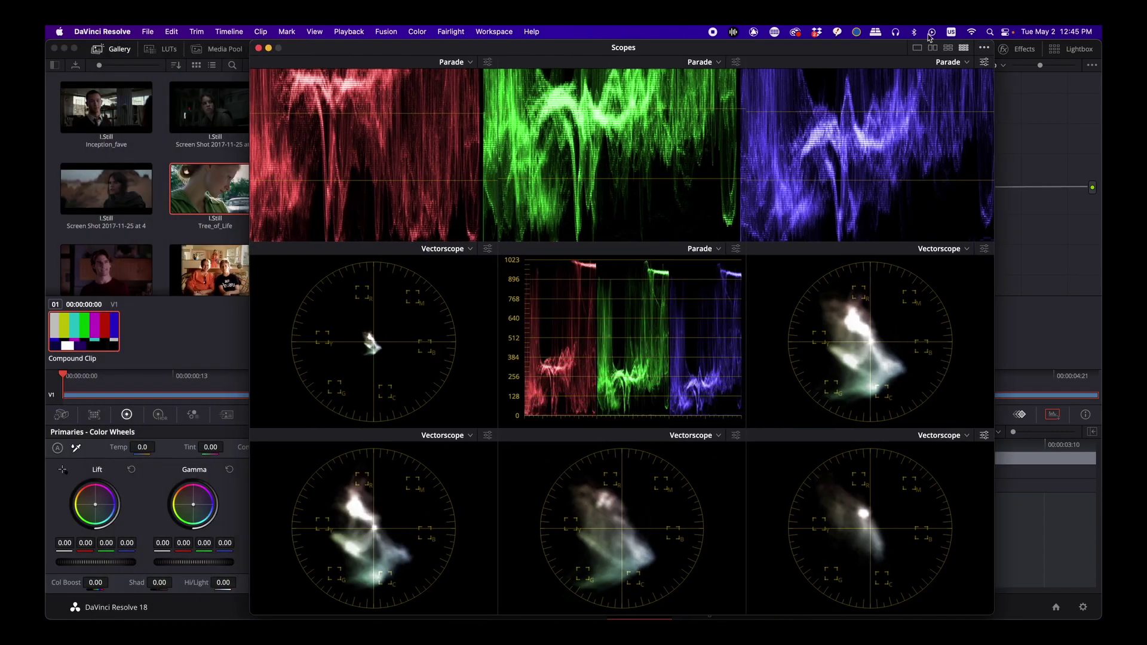
{"action": "left_click", "coordinate": [494, 32]}
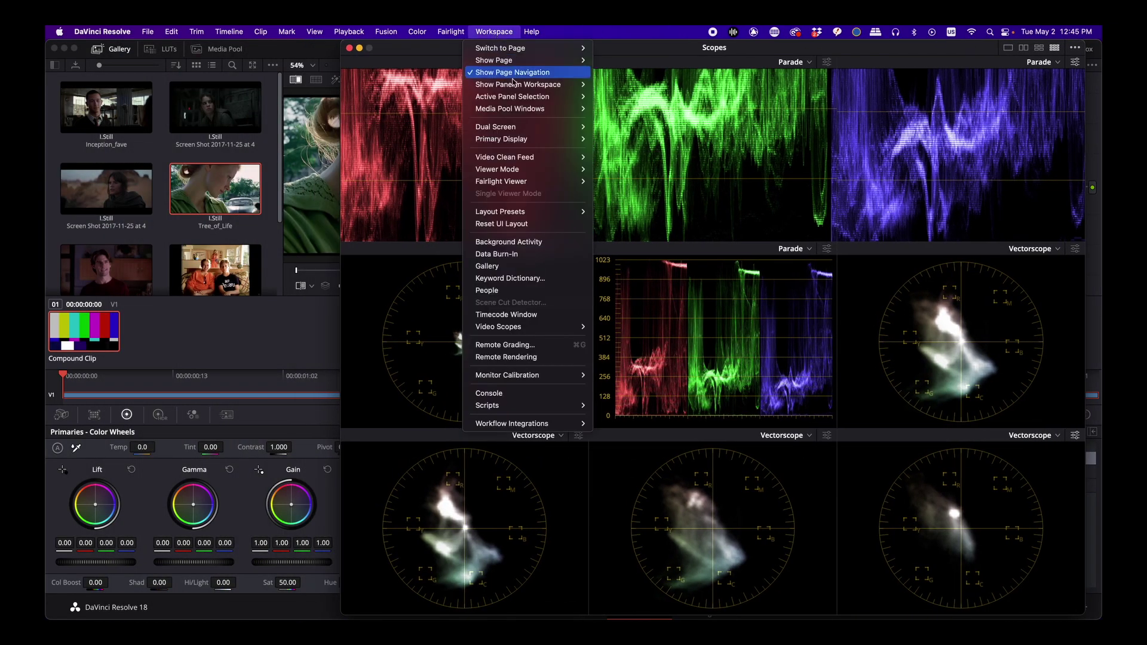
{"action": "mouse_move", "coordinate": [508, 137]}
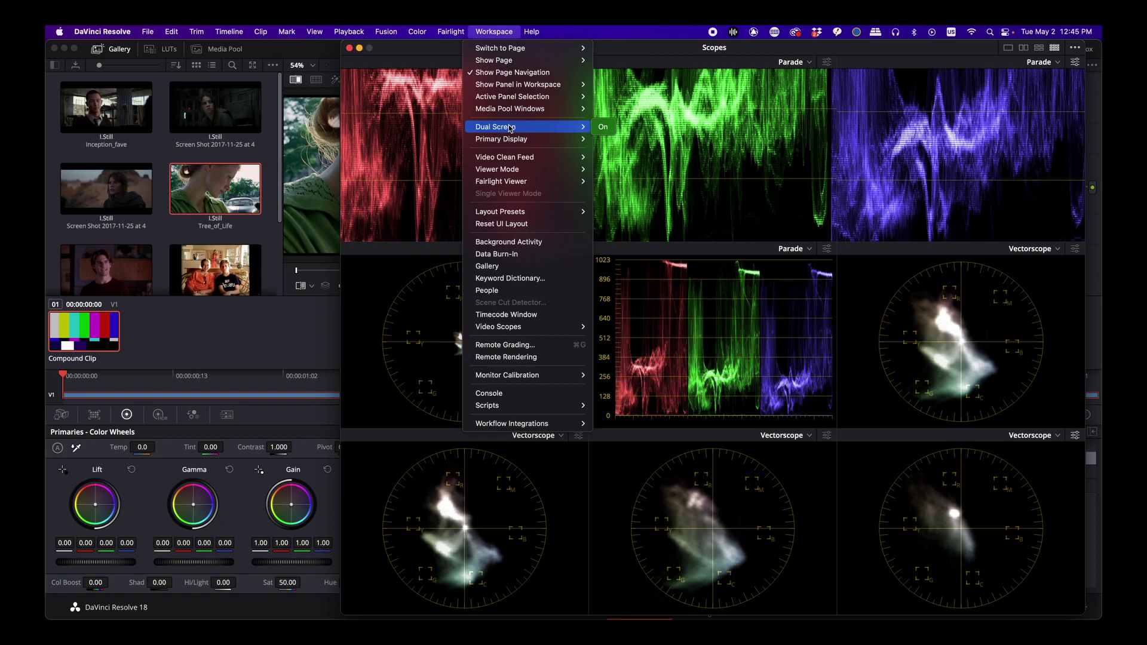
{"action": "left_click", "coordinate": [661, 58]}
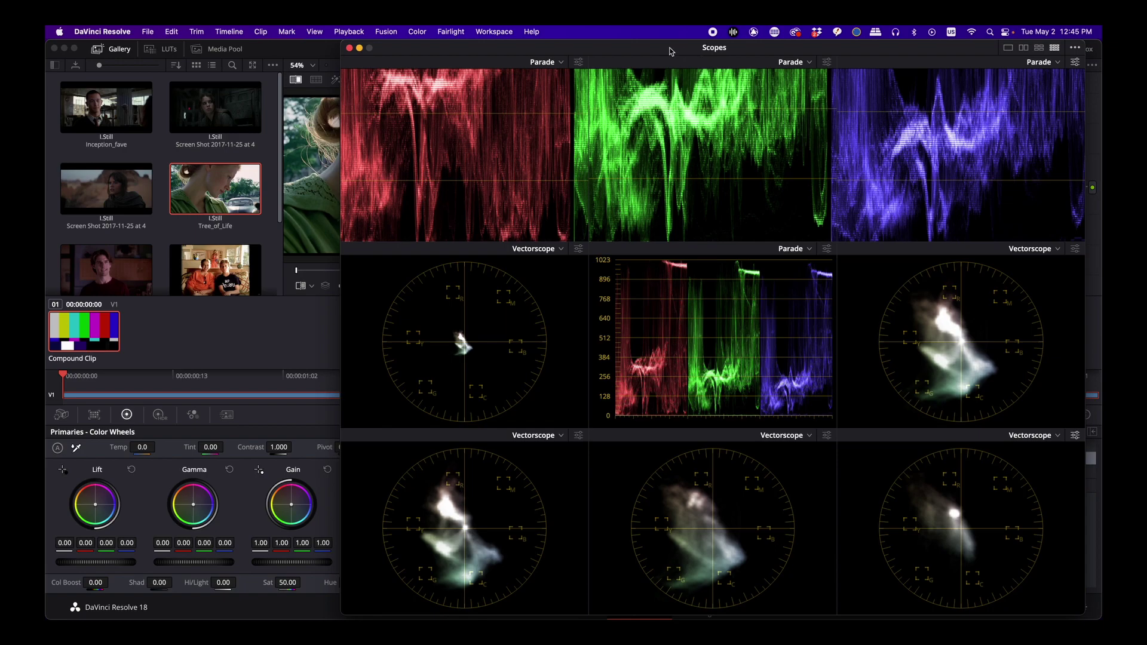
{"action": "left_click", "coordinate": [493, 32]}
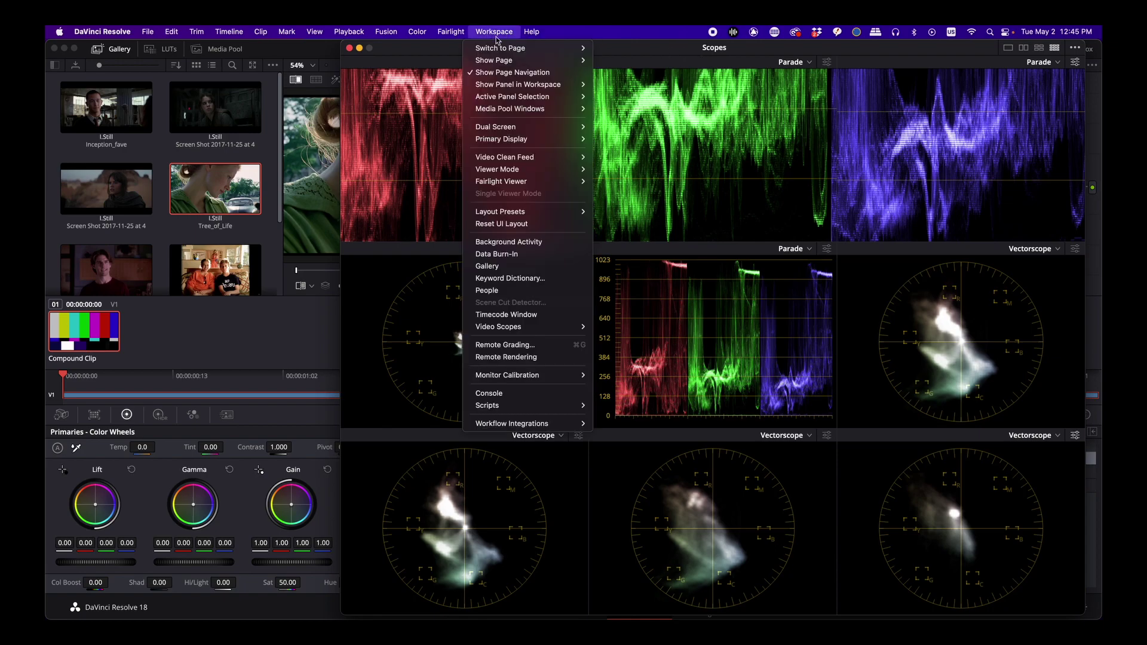
{"action": "mouse_move", "coordinate": [521, 133]}
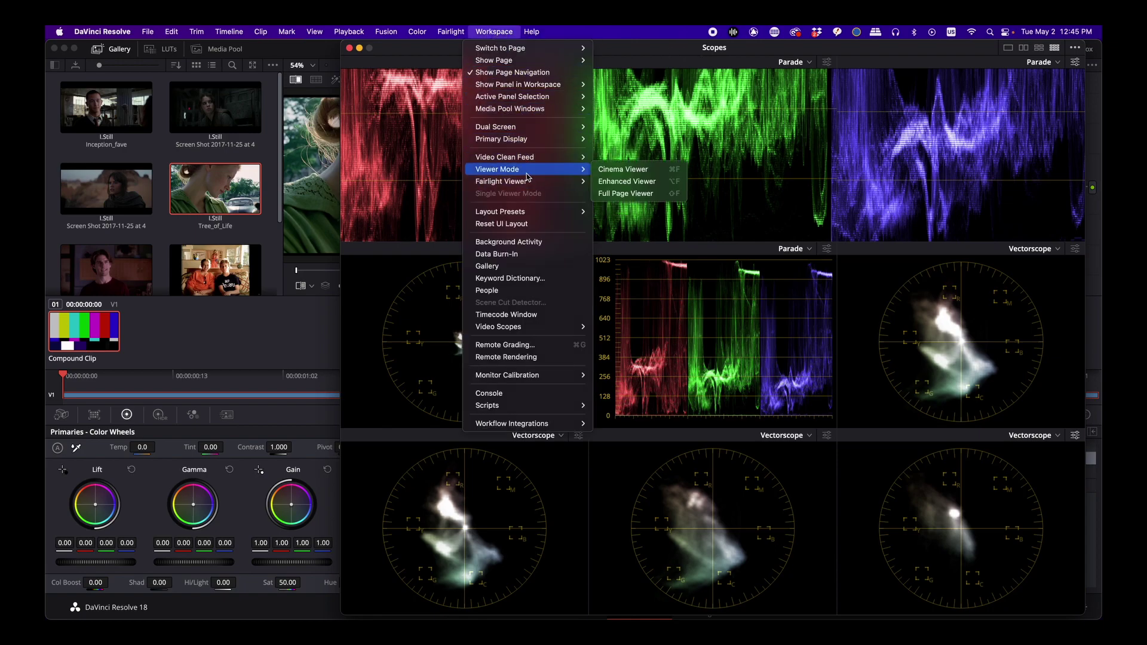
{"action": "left_click", "coordinate": [686, 50]}
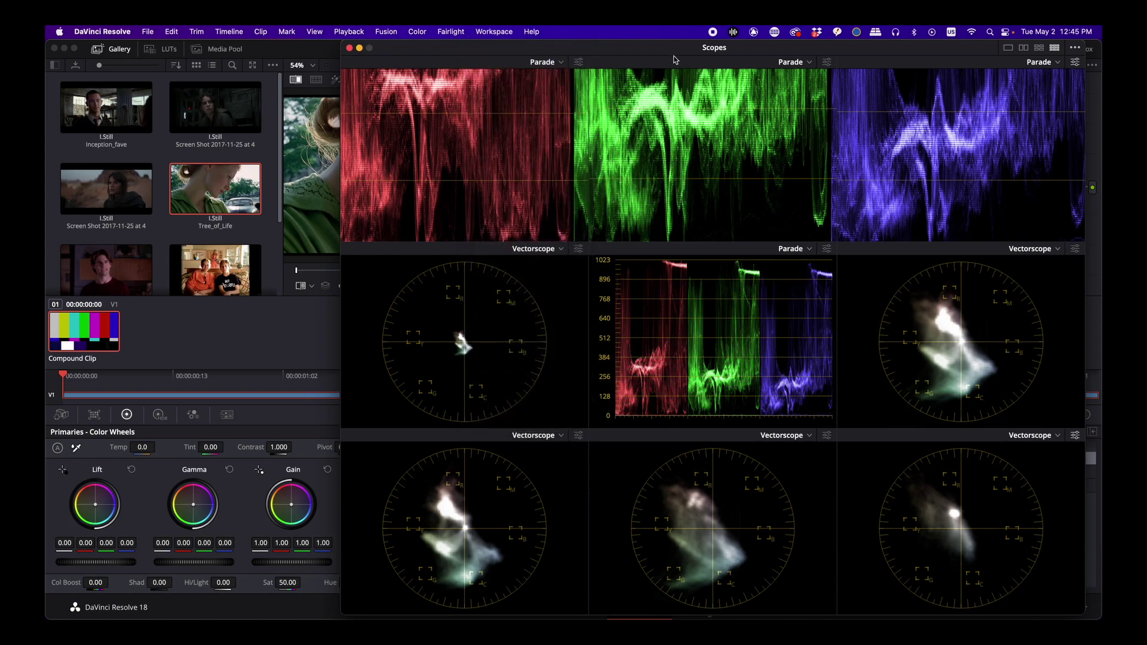
Step: Shift the scopes window left, then load the saved Toluca layout preset
{"action": "left_click_drag", "start_coordinate": [691, 56], "coordinate": [499, 54]}
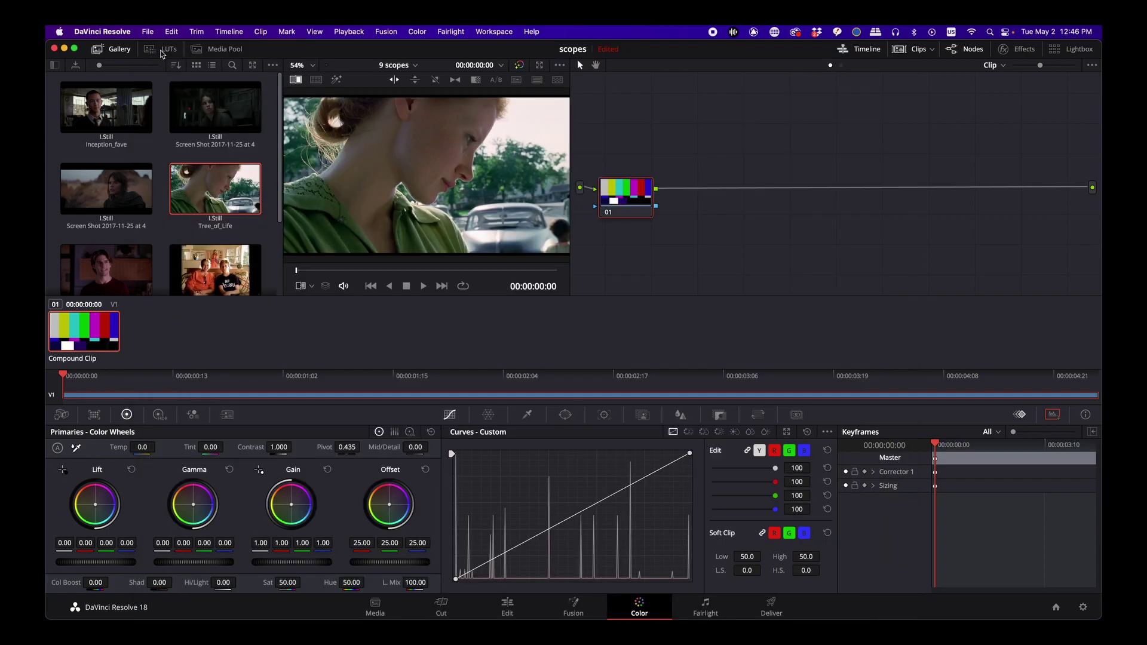
{"action": "left_click", "coordinate": [494, 32]}
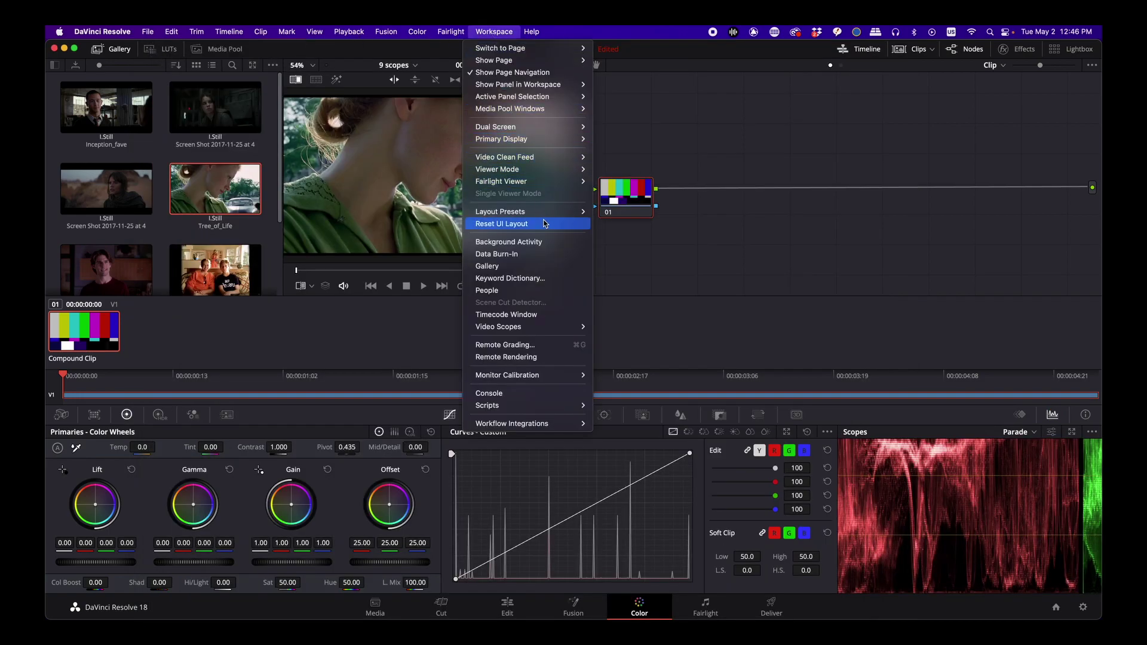
{"action": "mouse_move", "coordinate": [555, 212]}
{"action": "mouse_move", "coordinate": [641, 215]}
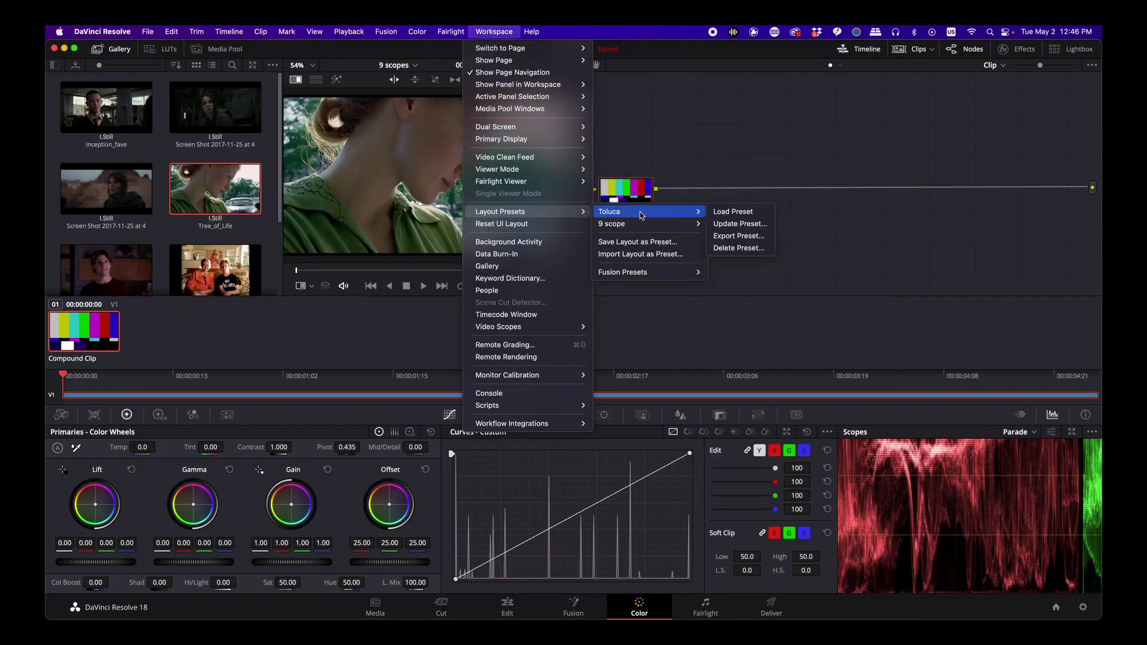
{"action": "left_click", "coordinate": [733, 213]}
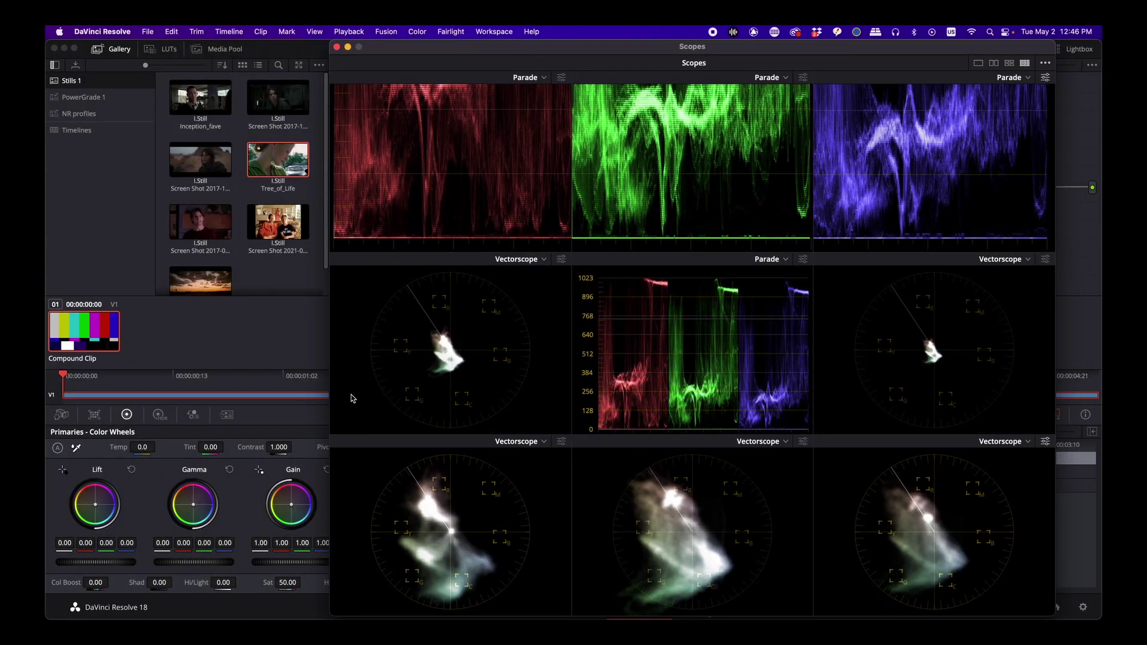
Step: Confirm the bottom vectorscopes read Low, Mid and High, and move the Scopes window further left
{"action": "left_click", "coordinate": [562, 442]}
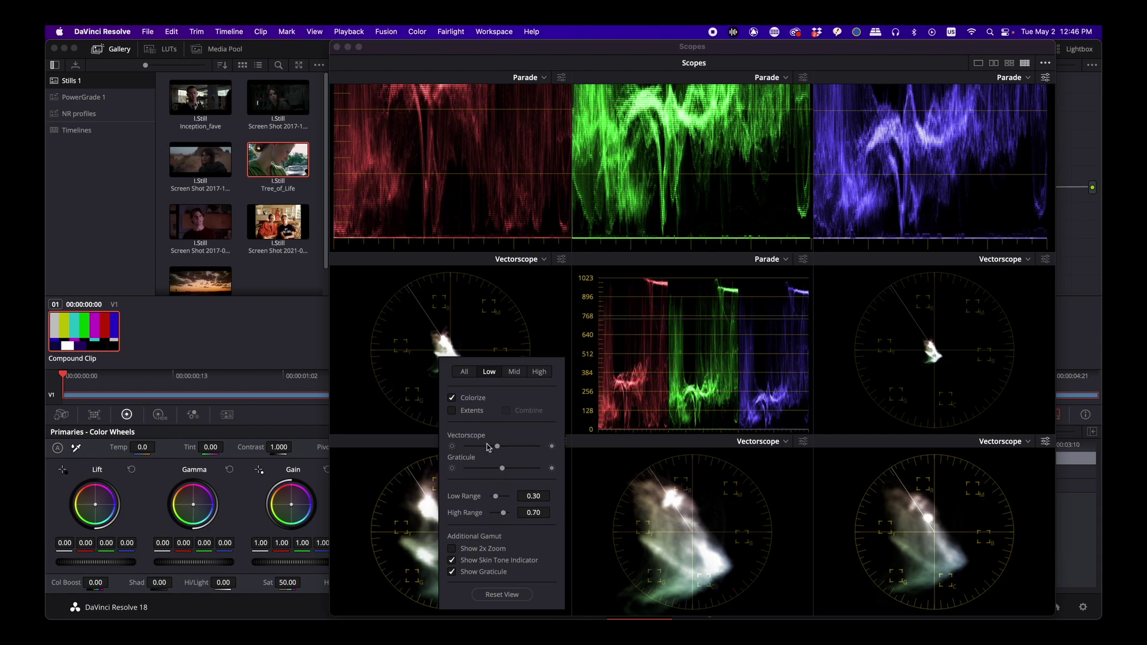
{"action": "left_click", "coordinate": [798, 442]}
{"action": "left_click", "coordinate": [803, 441]}
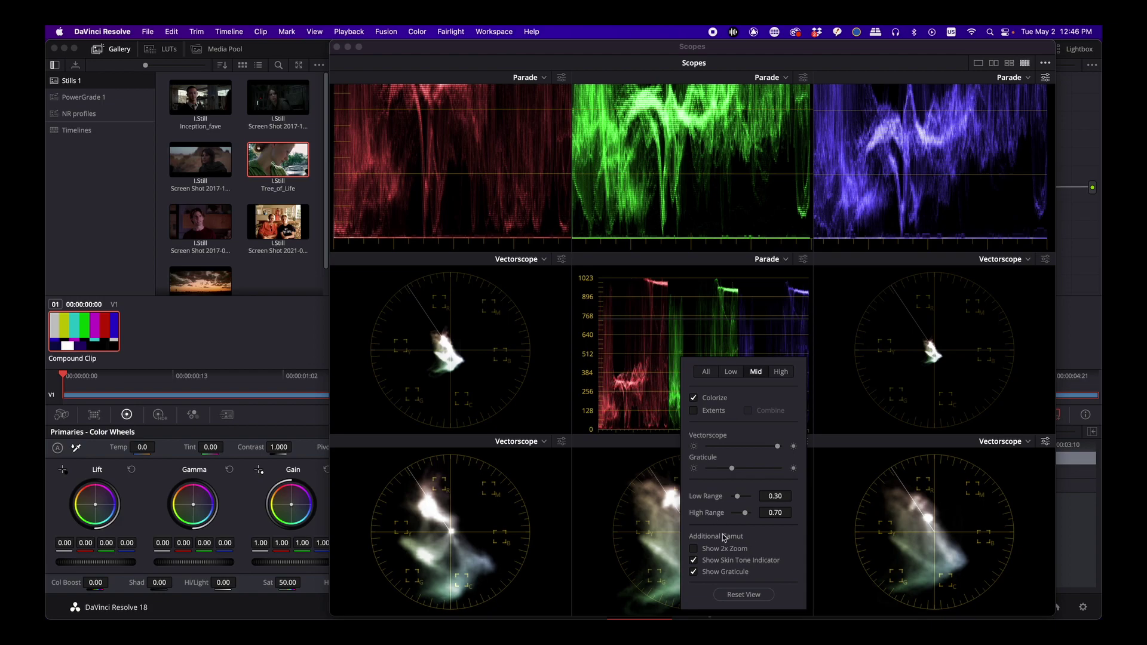
{"action": "left_click", "coordinate": [803, 441]}
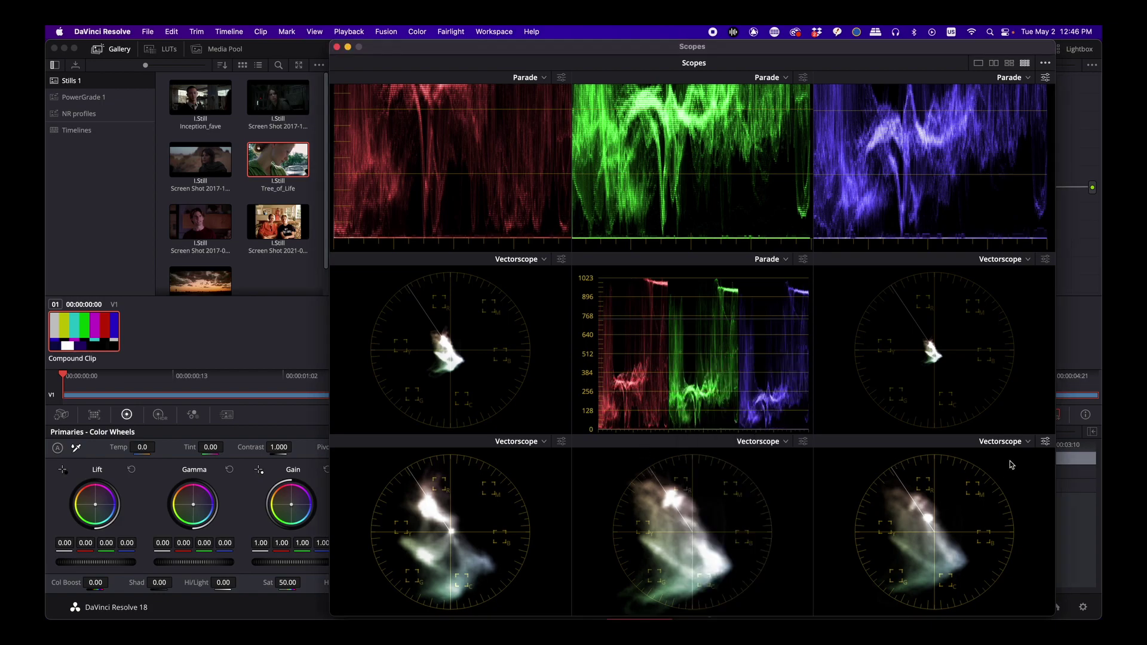
{"action": "left_click", "coordinate": [1045, 441]}
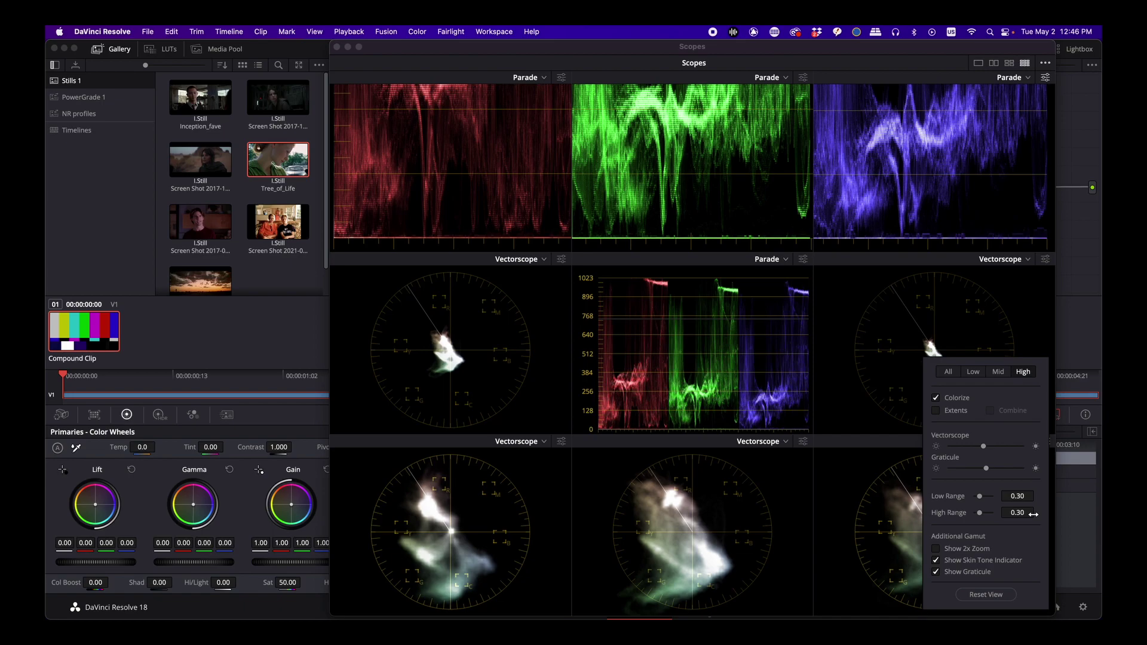
{"action": "left_click", "coordinate": [826, 440]}
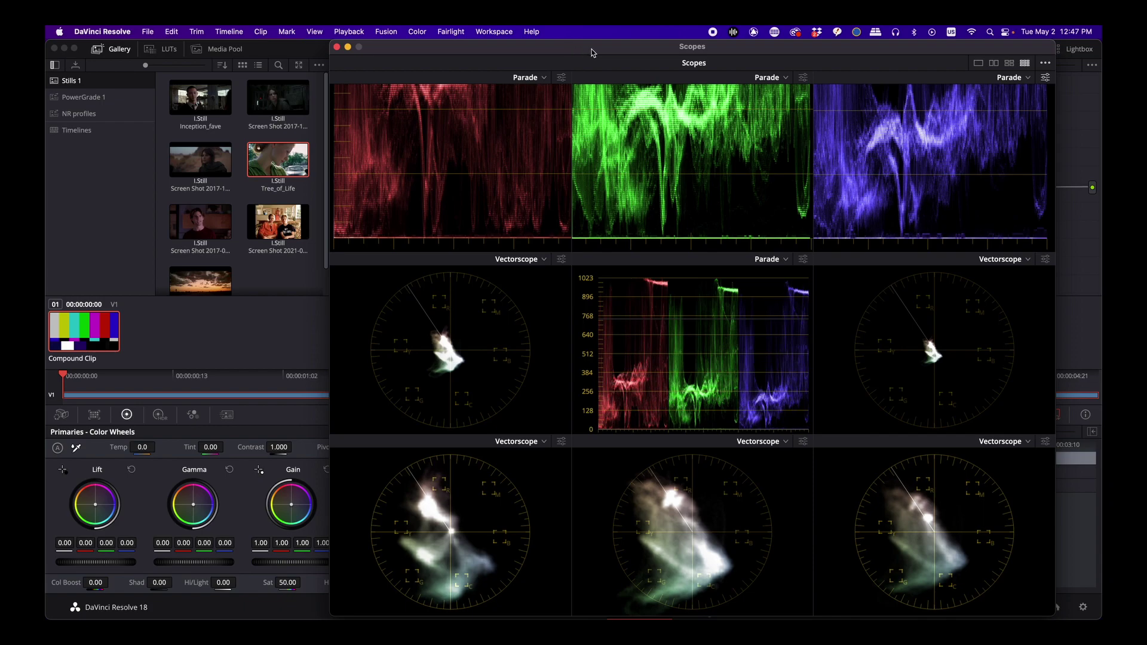
{"action": "left_click_drag", "start_coordinate": [592, 53], "coordinate": [486, 52]}
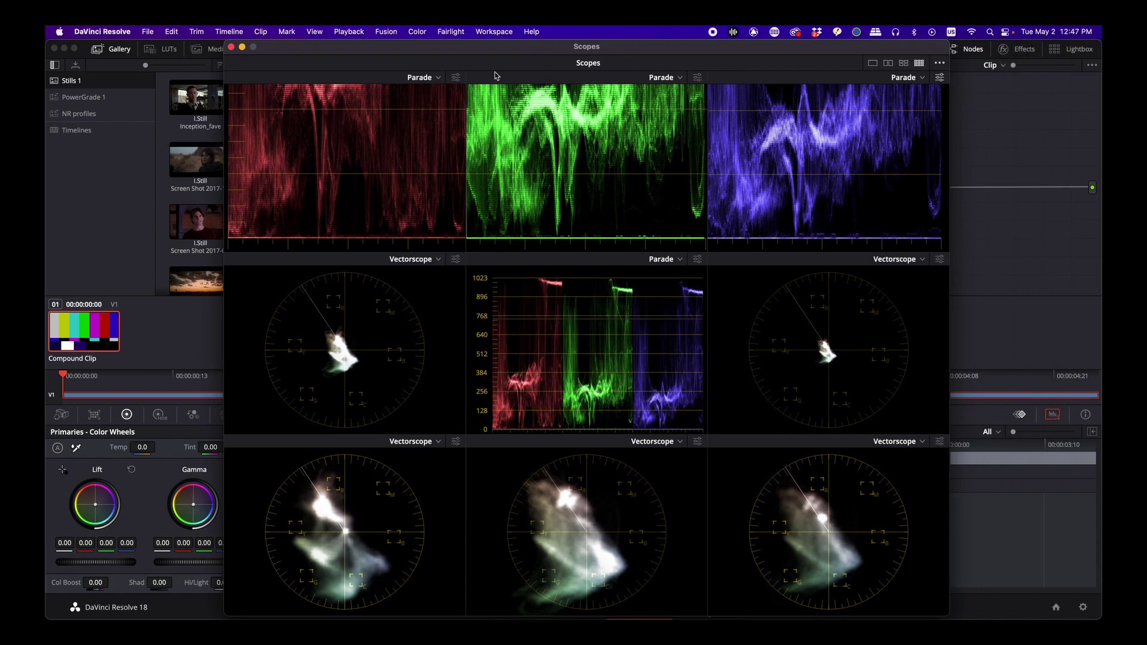